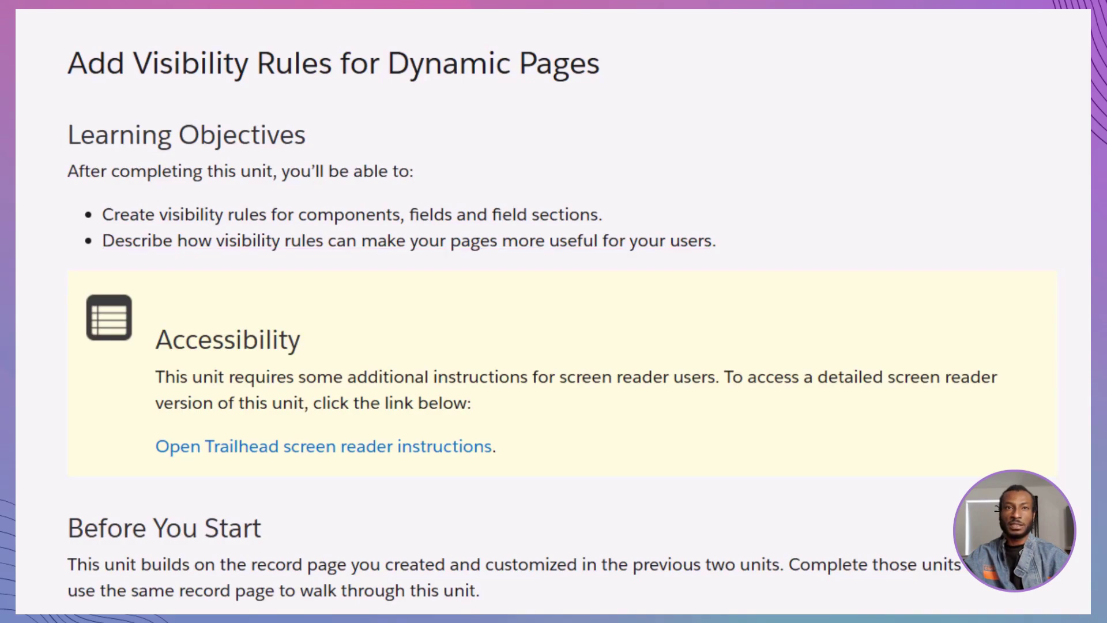
Step: Scroll through the Trailhead unit on adding visibility rules for Dynamic Pages
scroll(563, 326, "down", 8)
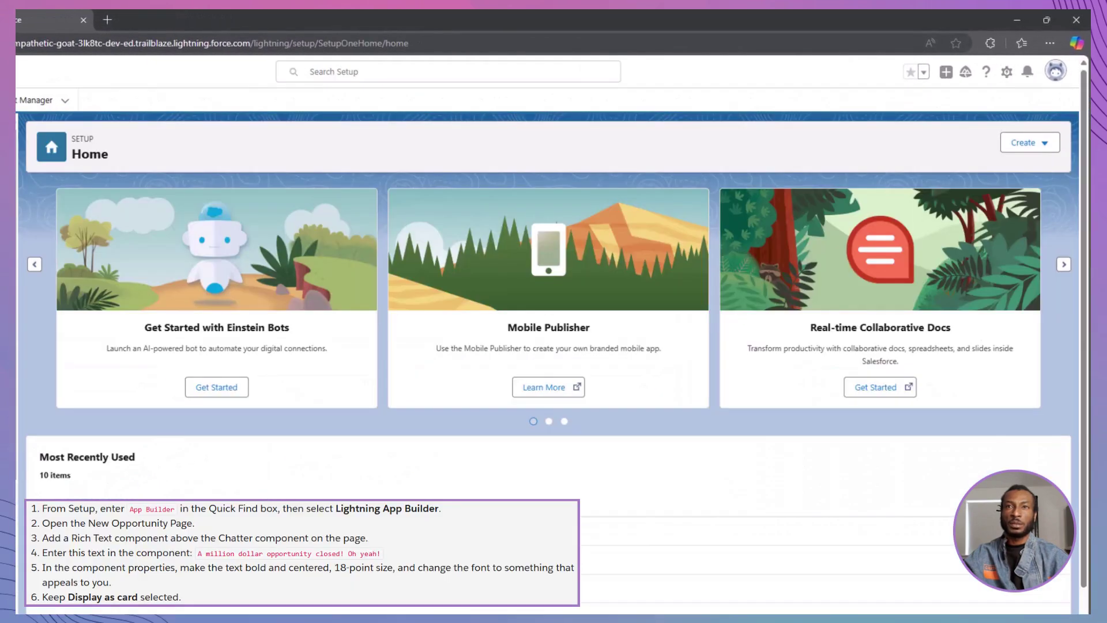
Step: Find Lightning App Builder via Quick Find and edit the New Opportunity Page
left_click(120, 136)
type("App Bu")
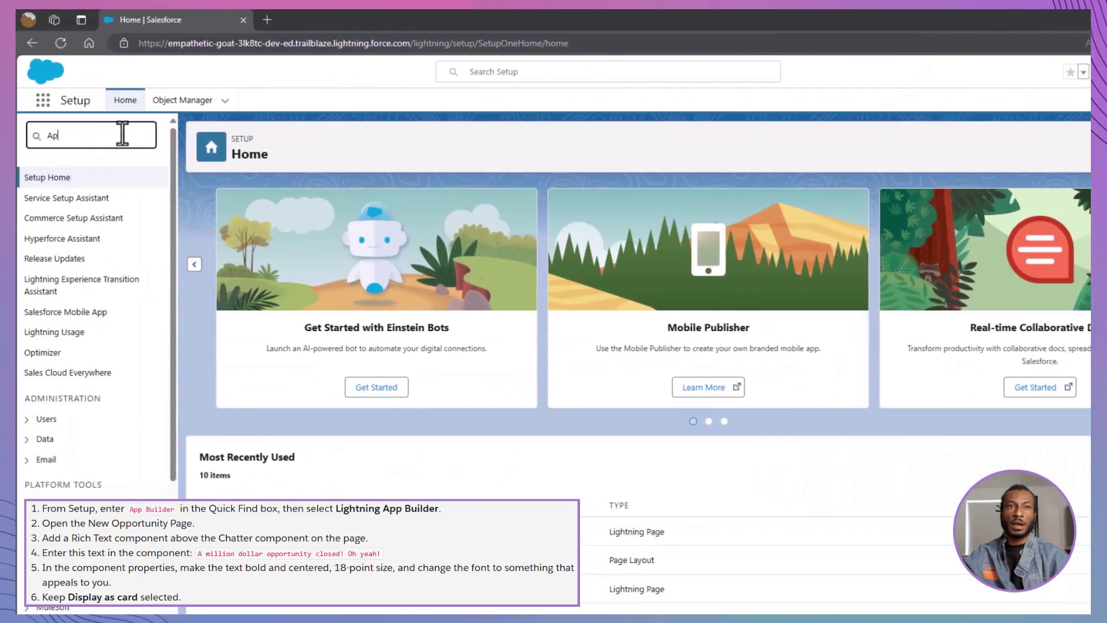
left_click(93, 316)
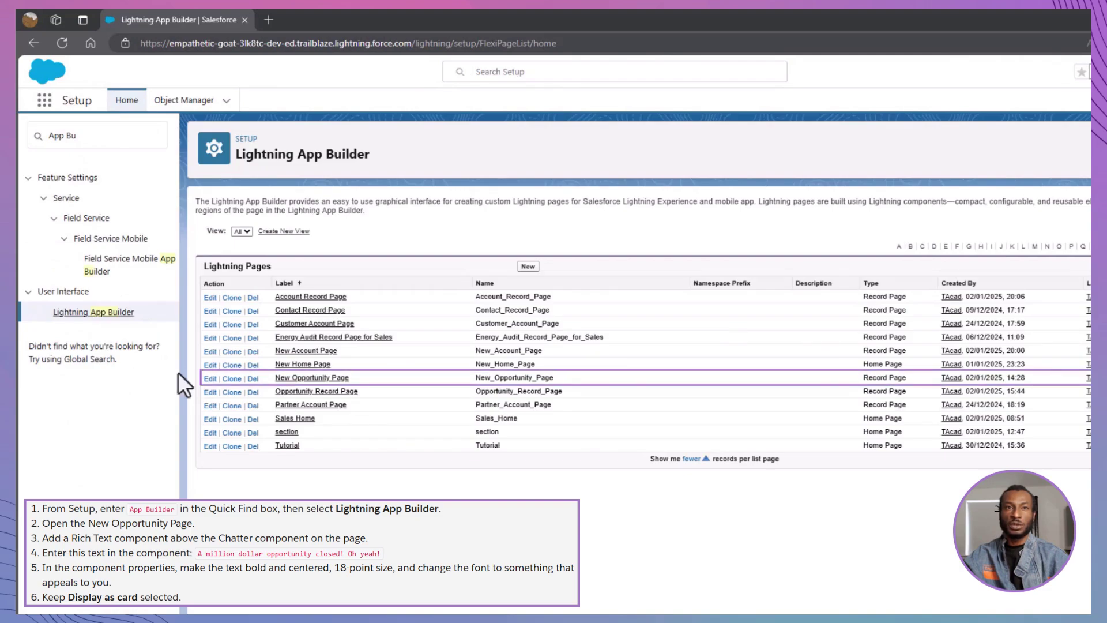
left_click(210, 380)
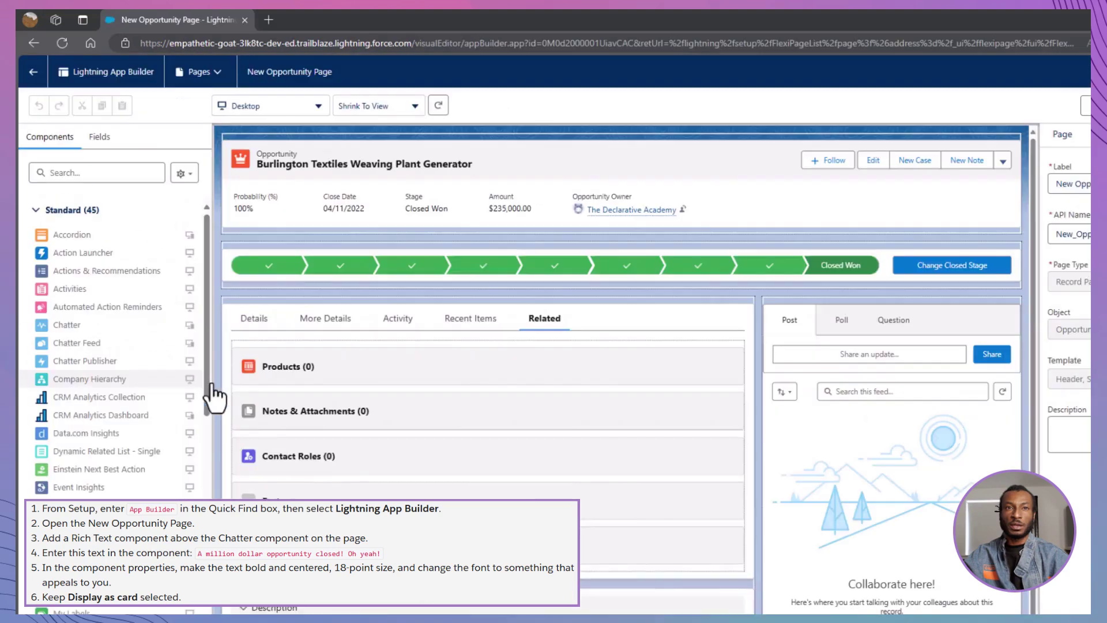
scroll(169, 387, "down", 7)
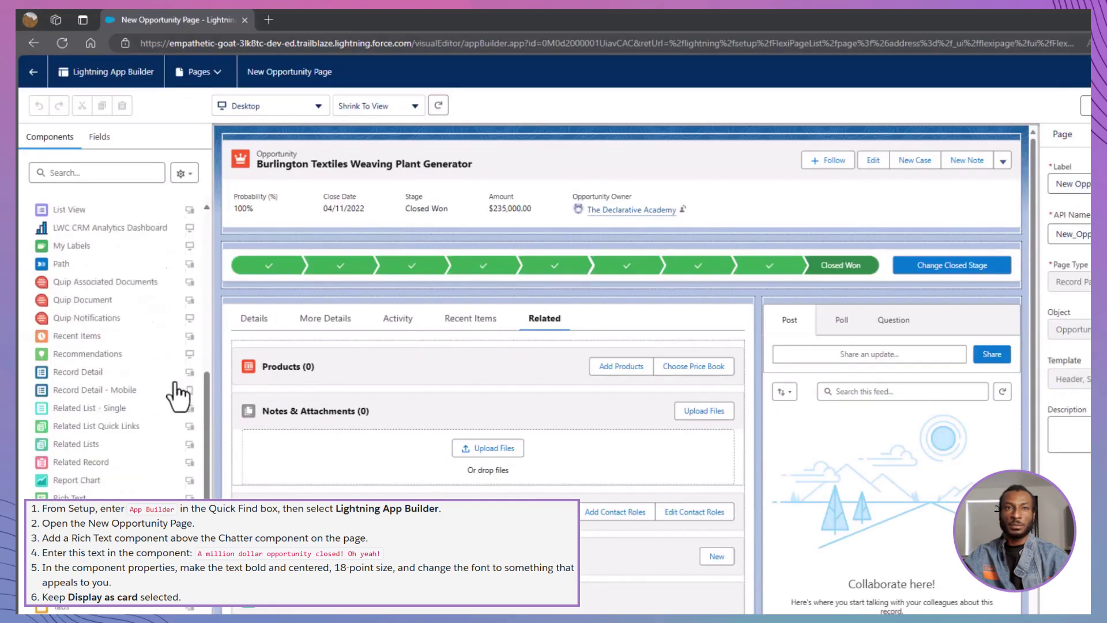
Step: Place a Rich Text block above Chatter reading 'A million dollar opportunity closed! Oh yeah!'
left_click_drag(139, 479, 905, 346)
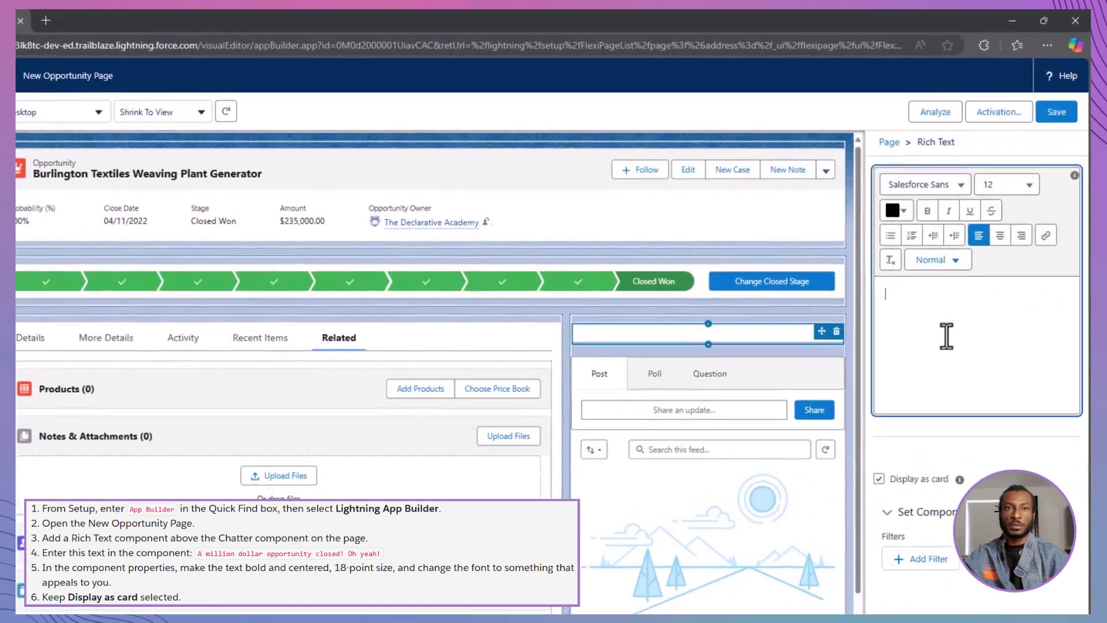
type("A m")
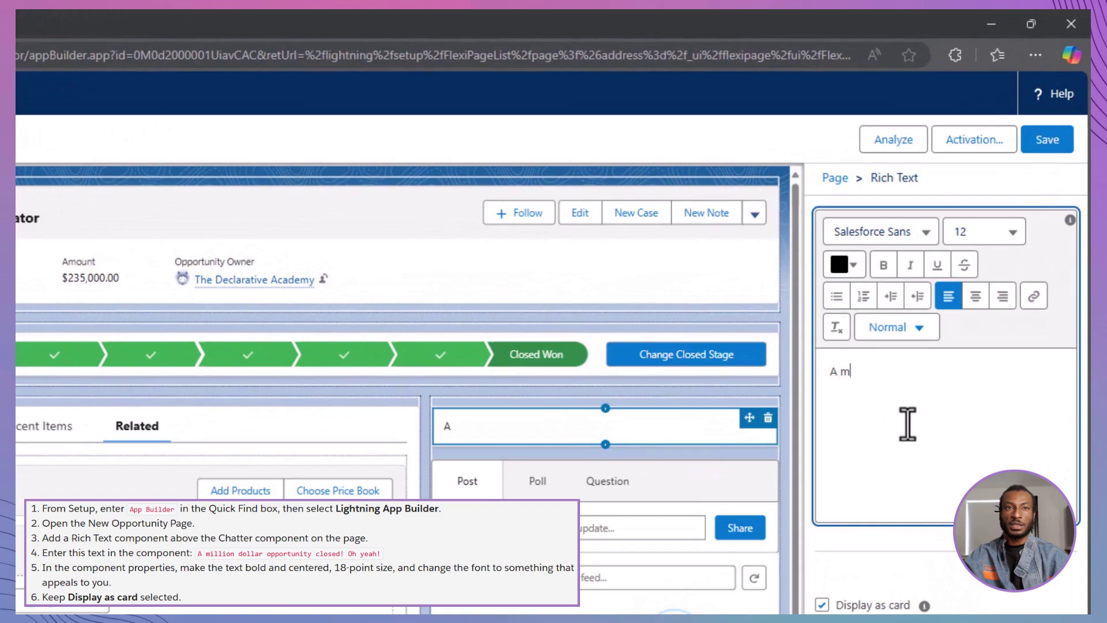
type("illion dollar")
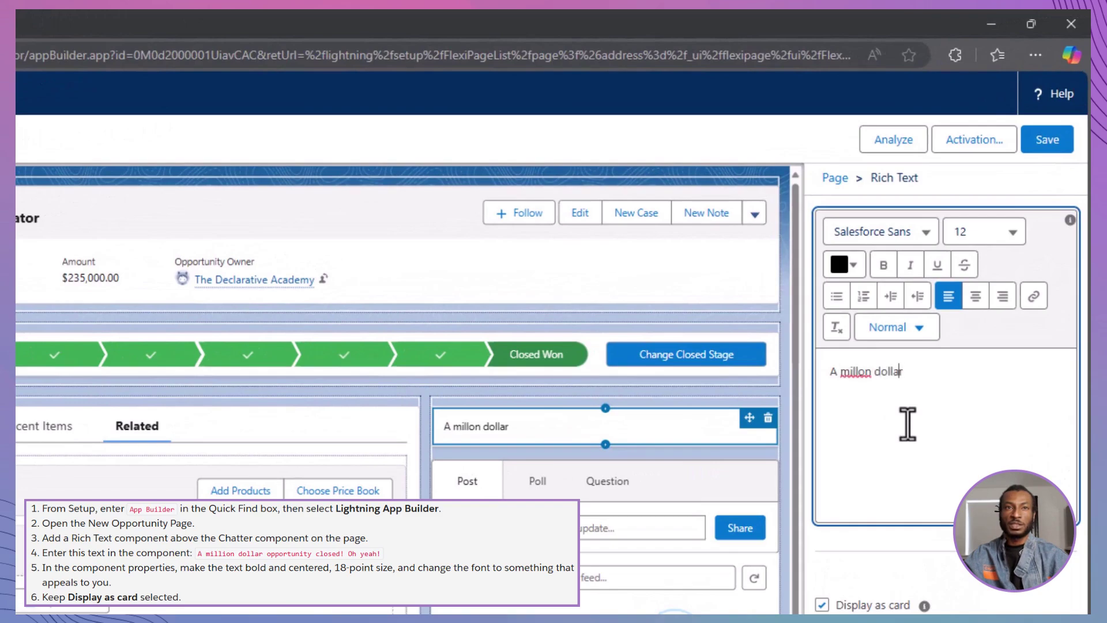
key("ctrl+Left")
key("ctrl+Left")
key("ctrl+shift+Right")
type("million")
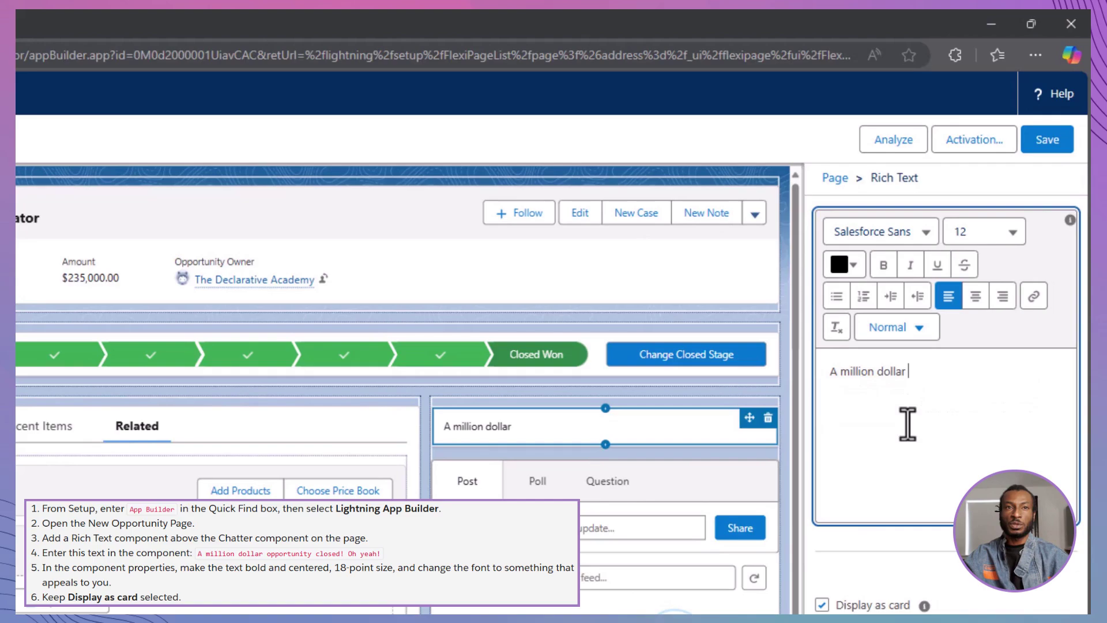
type(" dollar opportunity clos")
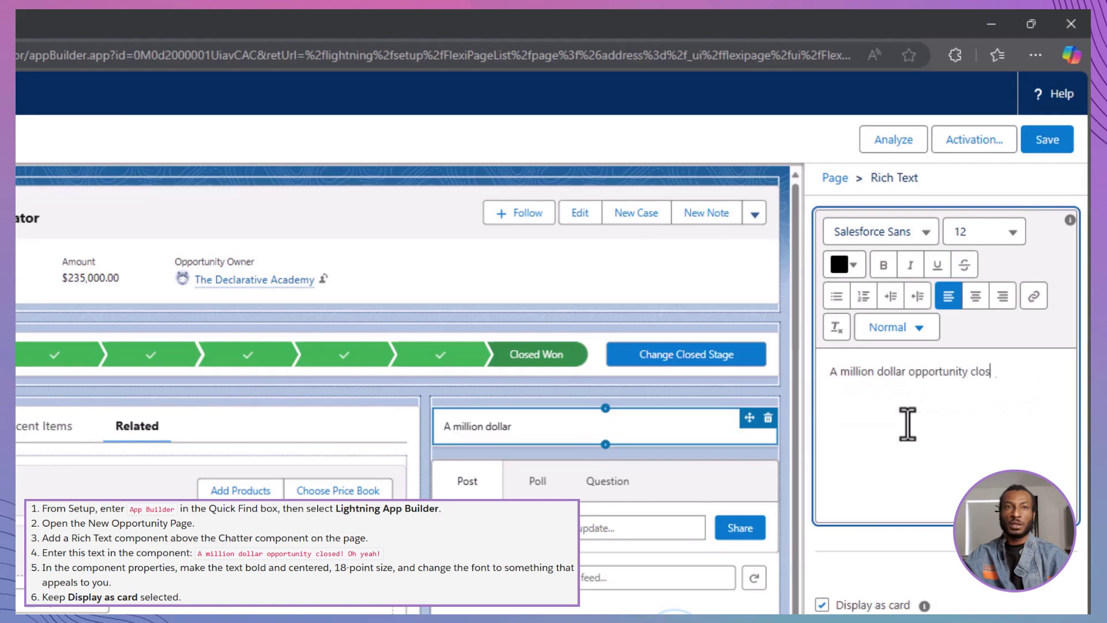
type("ed! Oh yeah!")
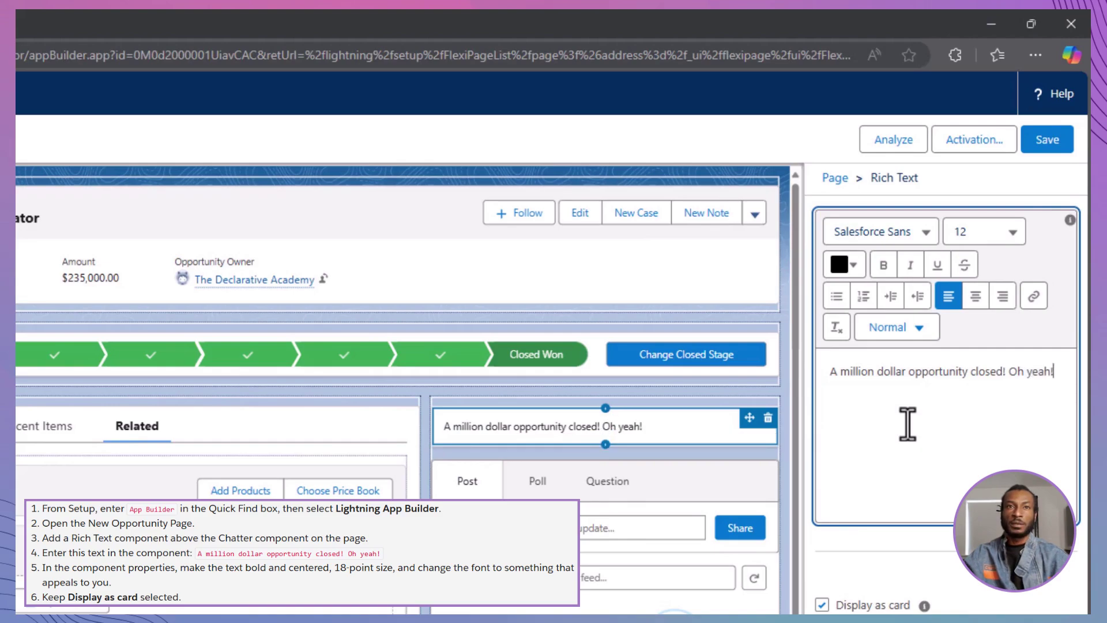
Step: Format the message bold, centered, 18 pt, in Times New Roman
triple_click(886, 381)
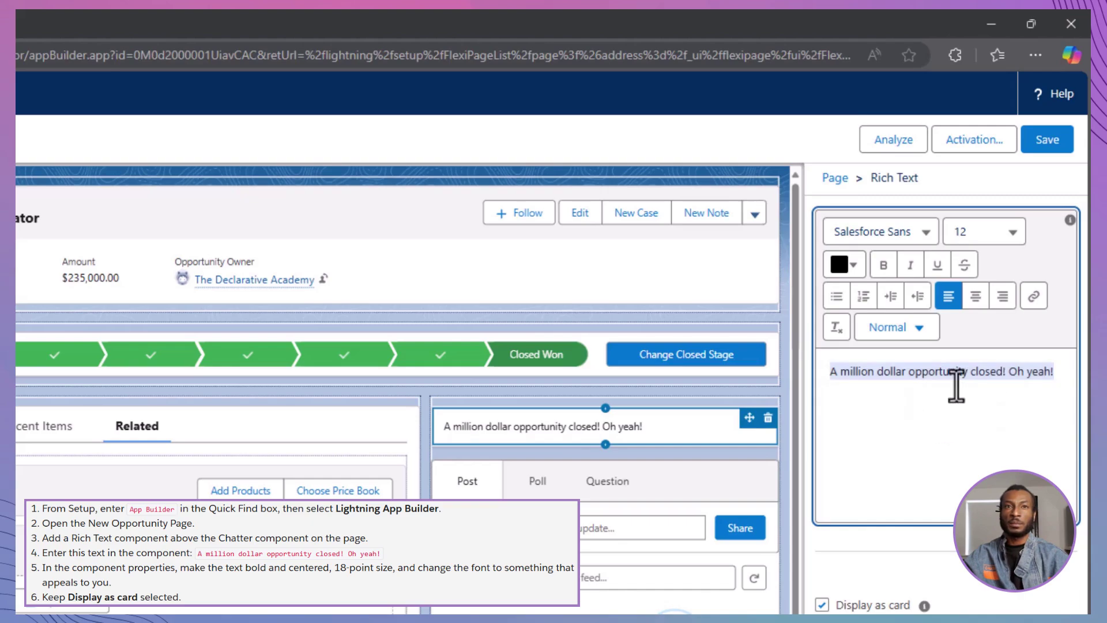
left_click(883, 264)
left_click(976, 295)
left_click(1013, 236)
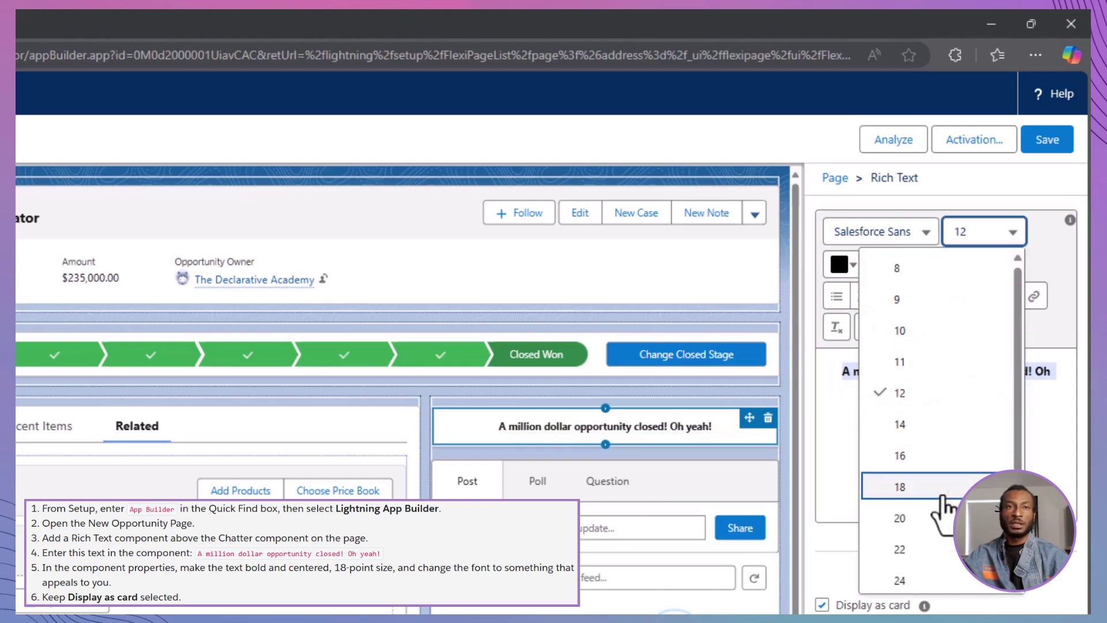
left_click(942, 486)
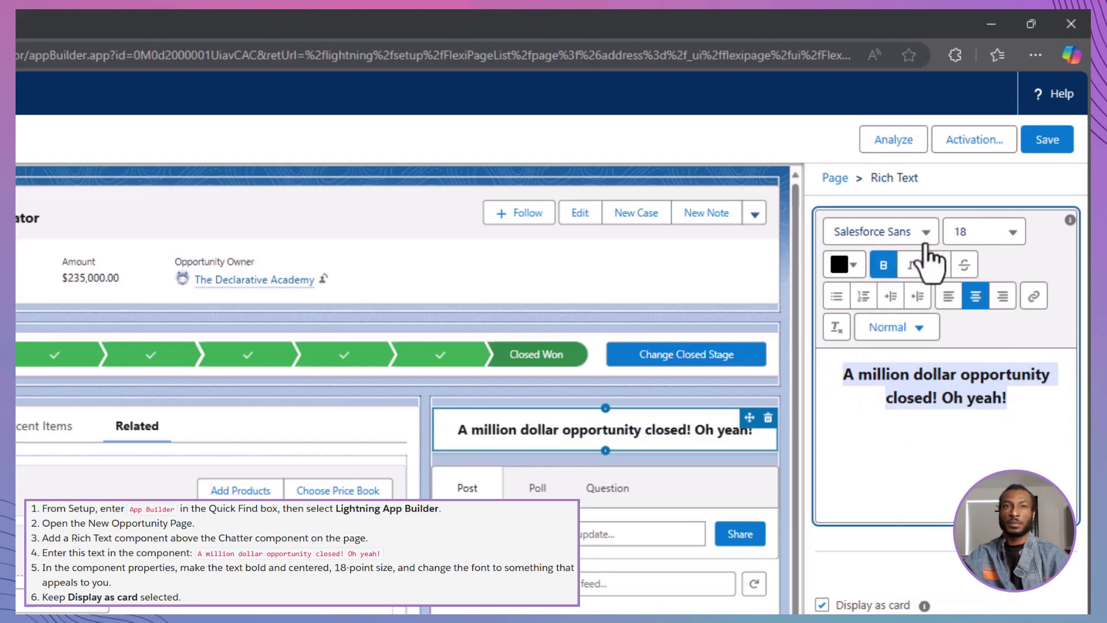
left_click(923, 234)
left_click(926, 470)
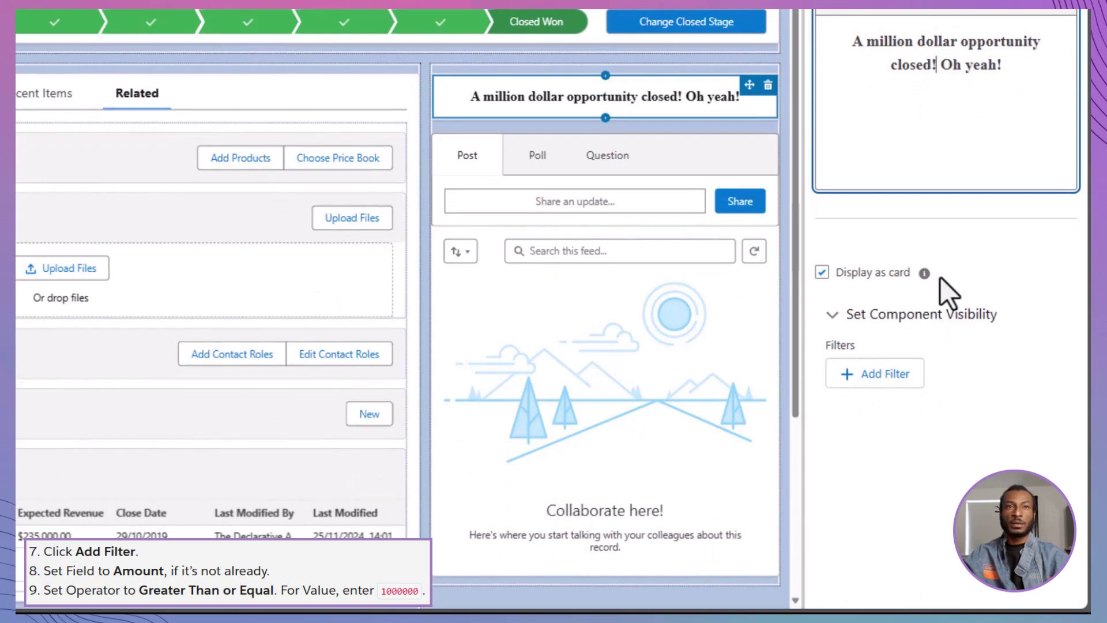
Step: Add a visibility filter: Amount Greater Than or Equal 1000000
left_click(884, 375)
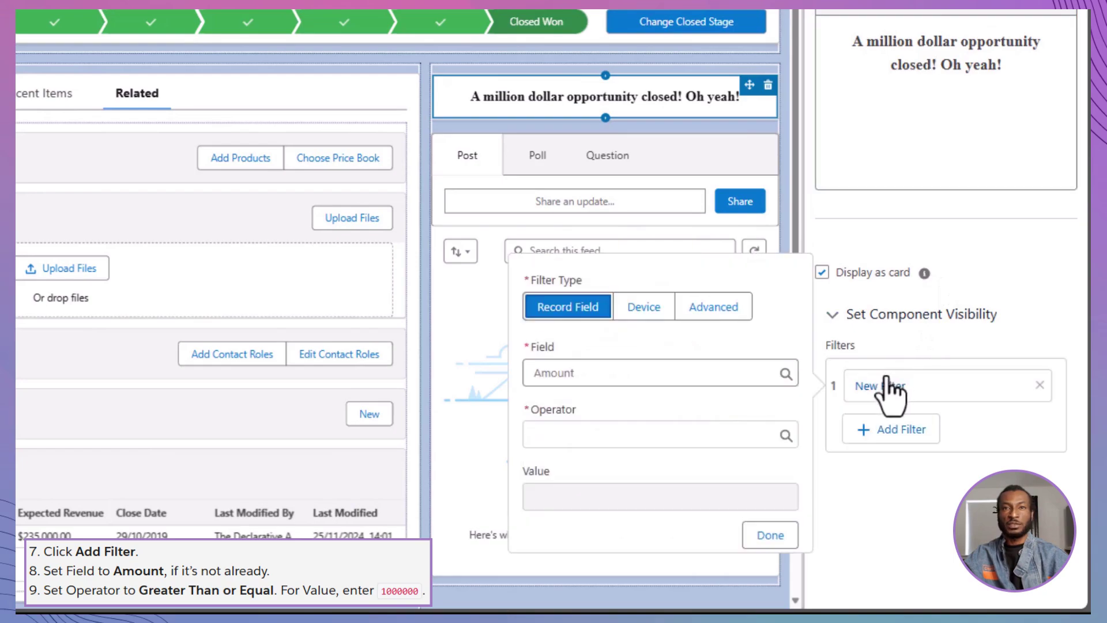
left_click(706, 371)
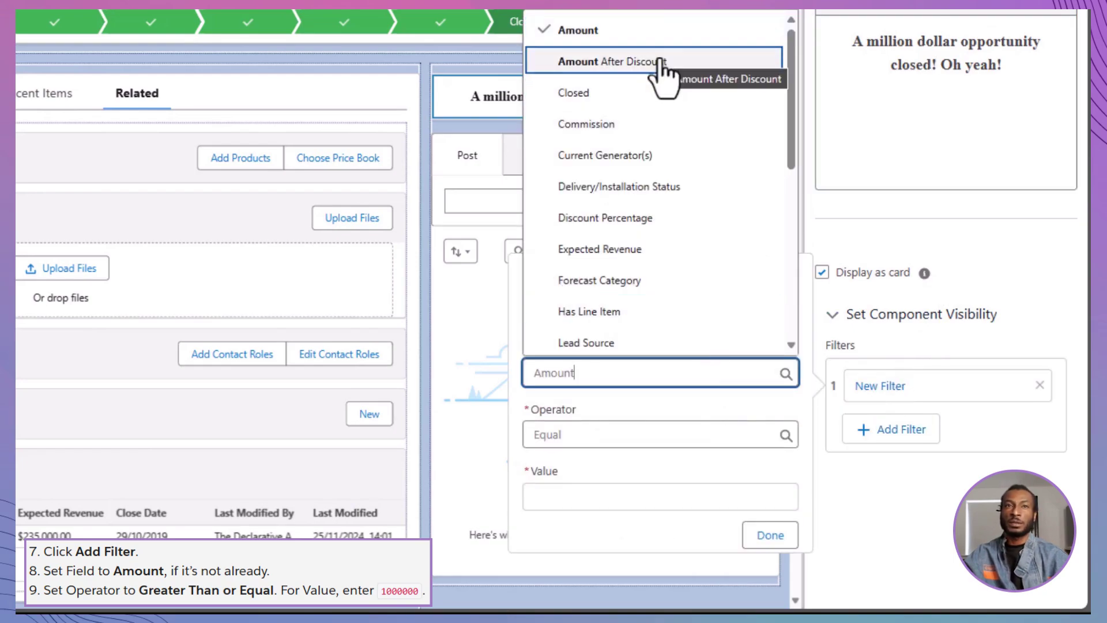
left_click(649, 32)
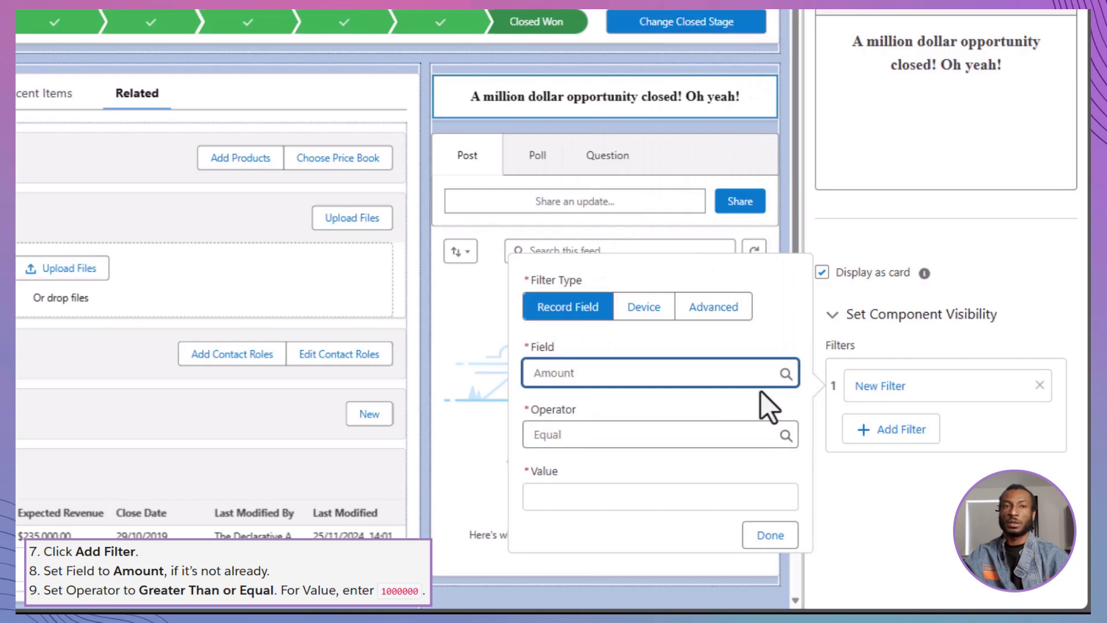
left_click(681, 434)
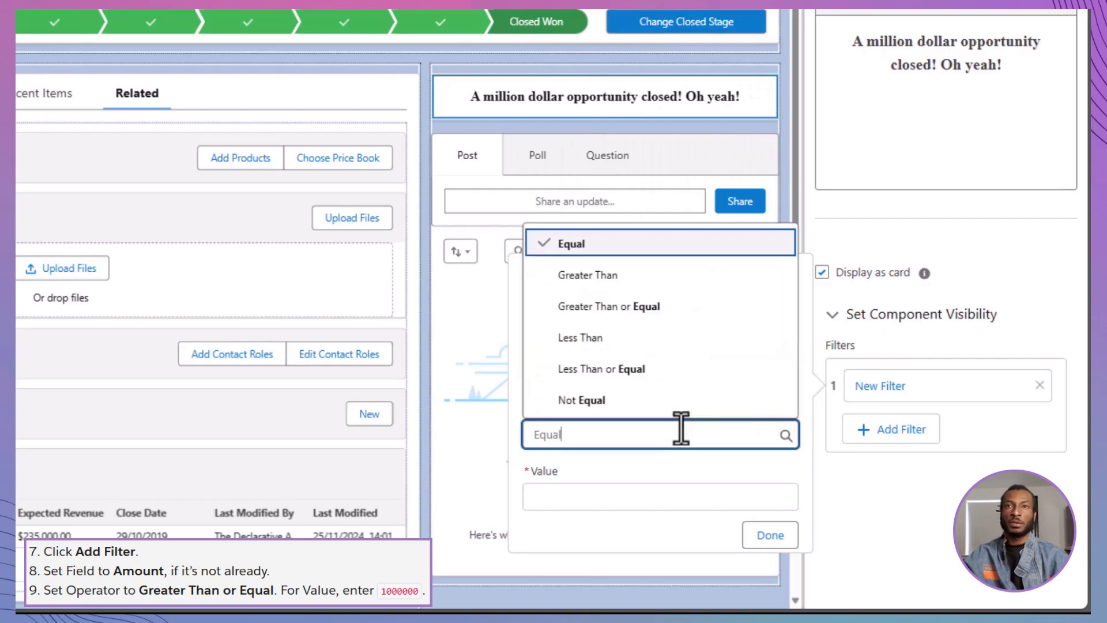
left_click(640, 309)
left_click(691, 489)
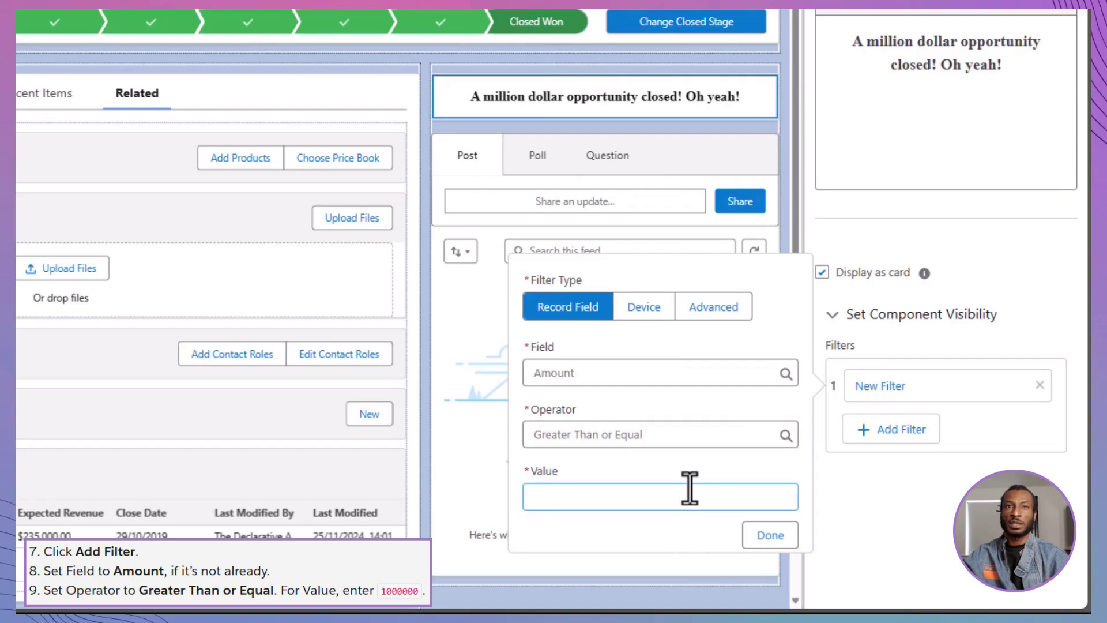
type("1000000")
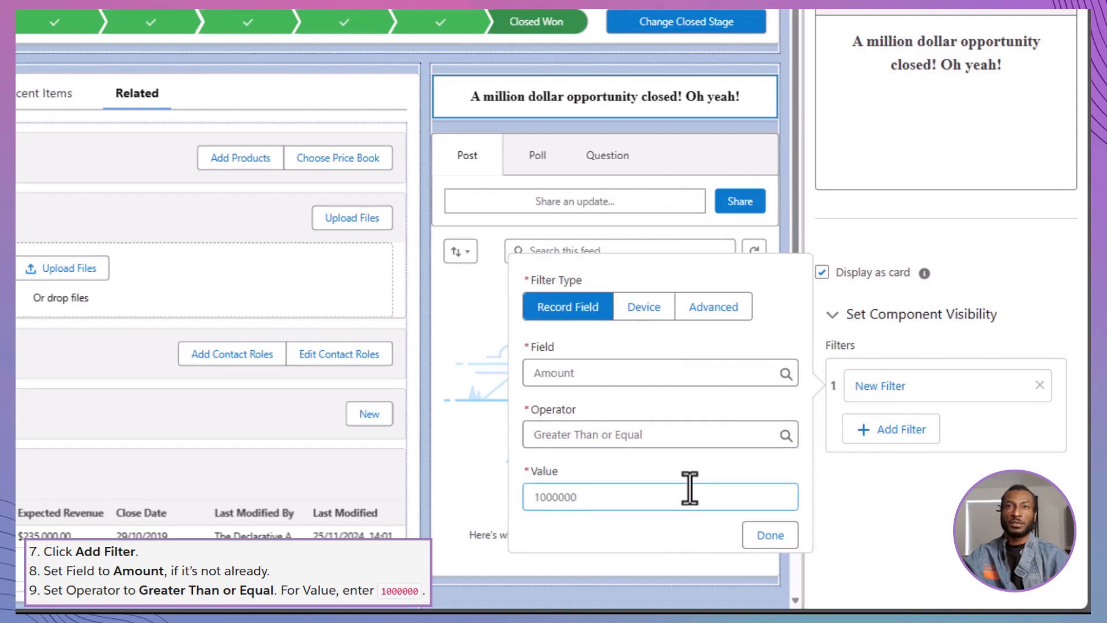
left_click(767, 533)
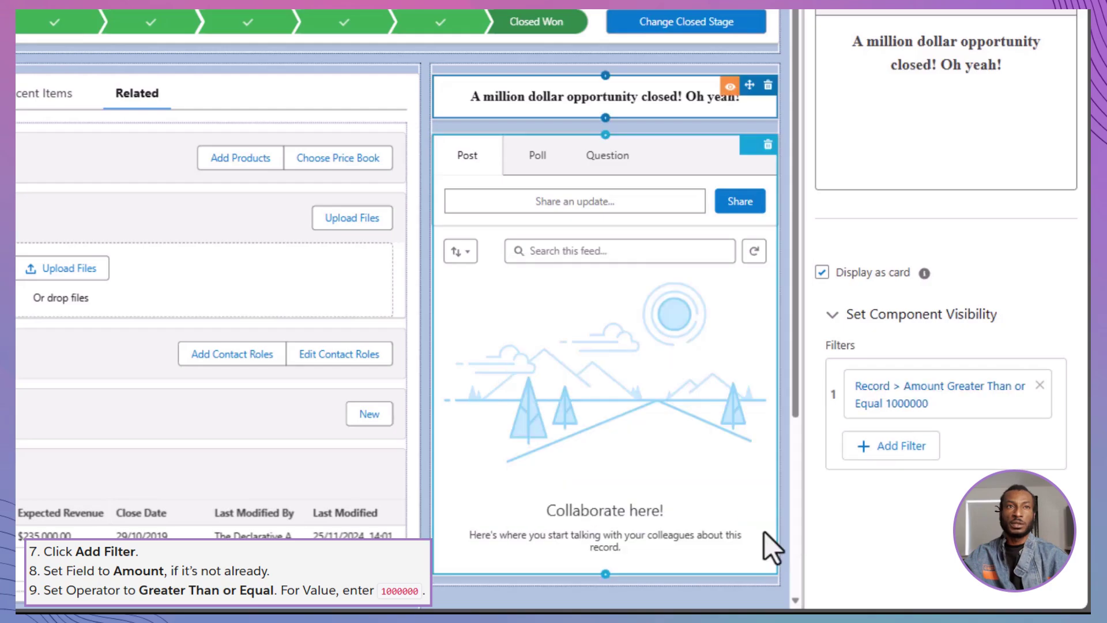
Step: Add a second visibility filter: Stage Equal Closed Won
left_click(883, 447)
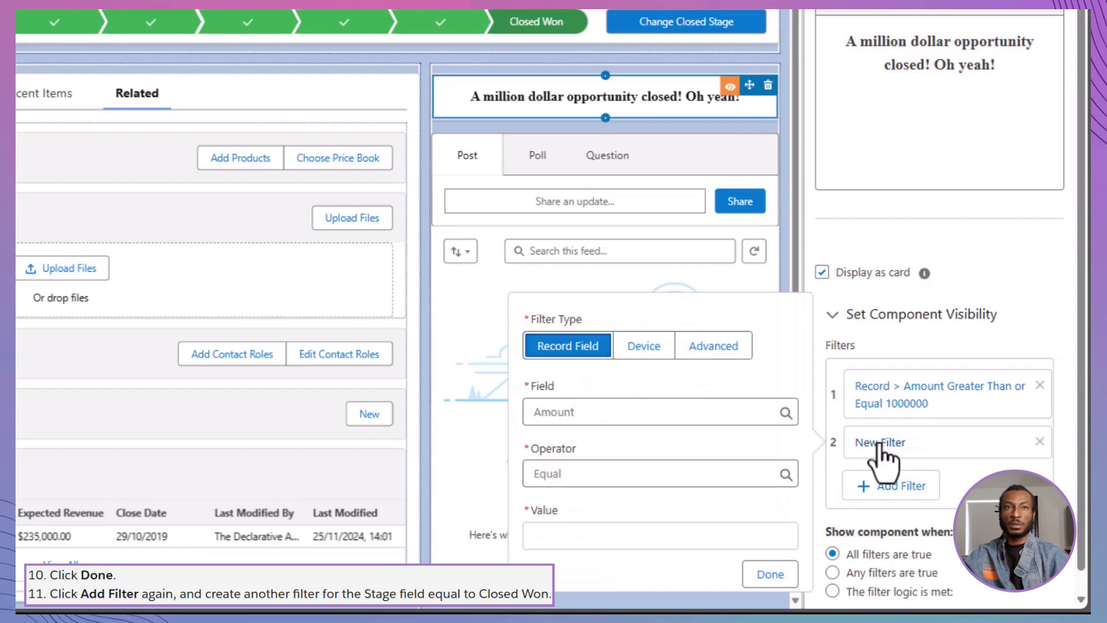
left_click(663, 418)
scroll(670, 346, "down", 5)
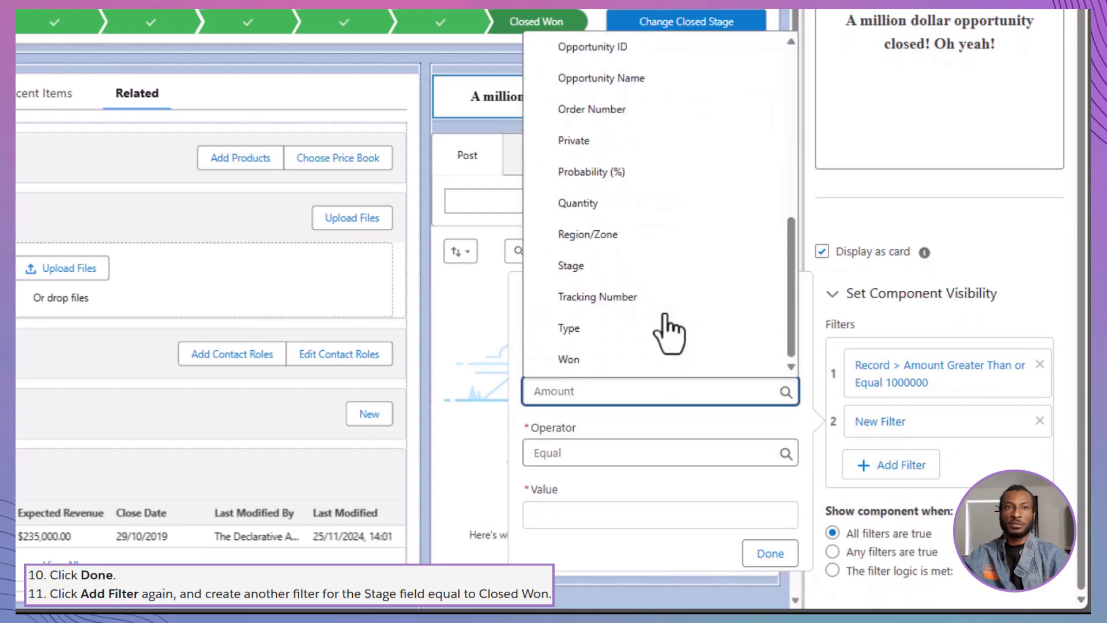
left_click(668, 267)
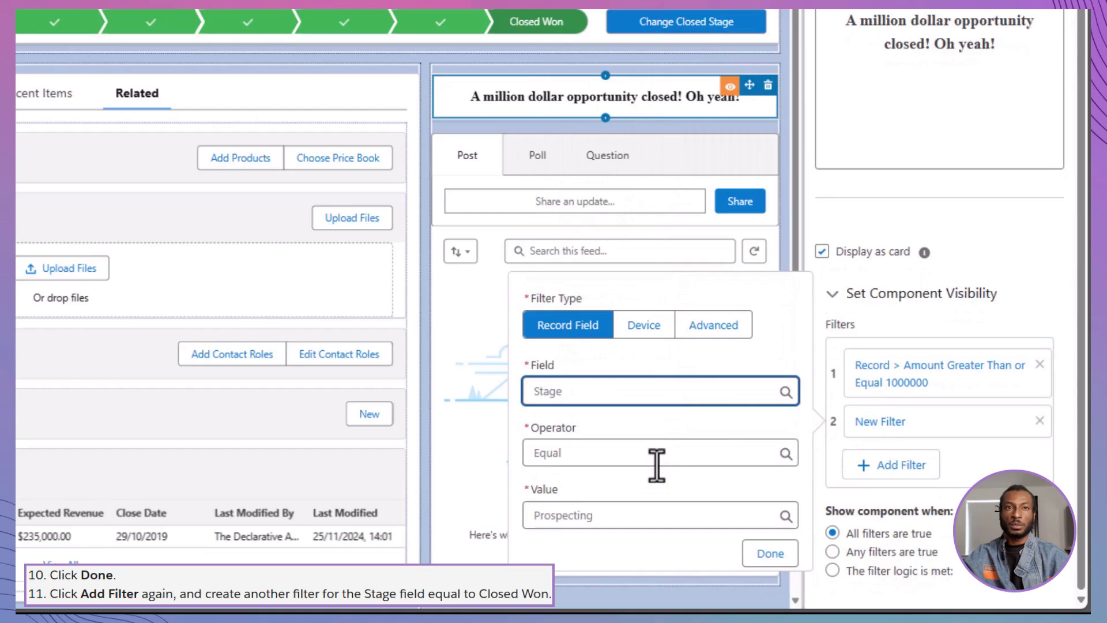
left_click(661, 515)
left_click(655, 449)
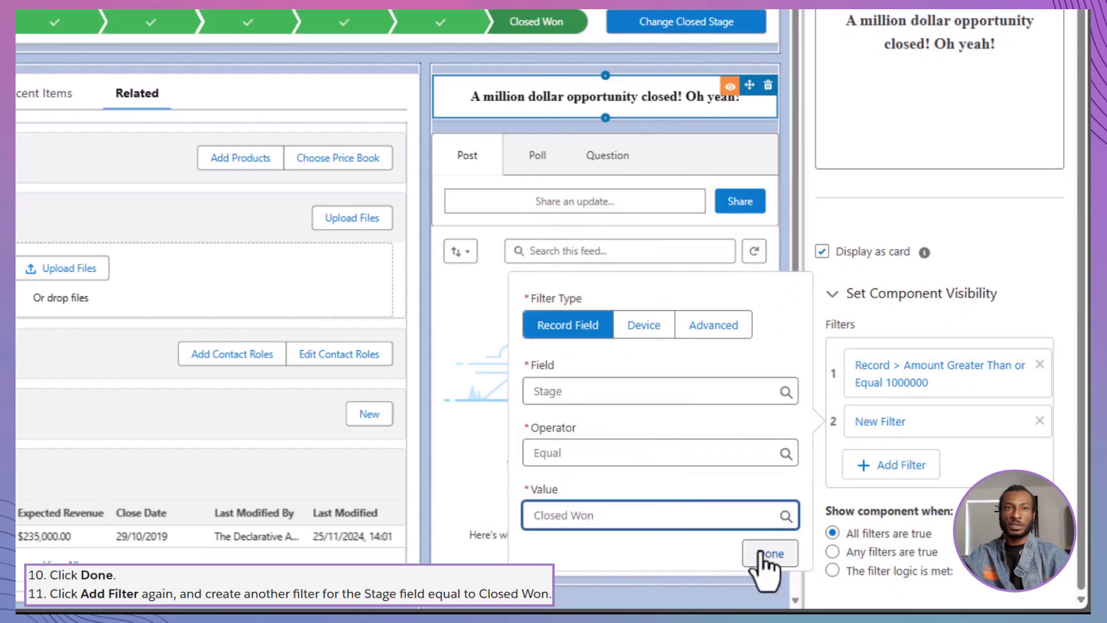
left_click(767, 553)
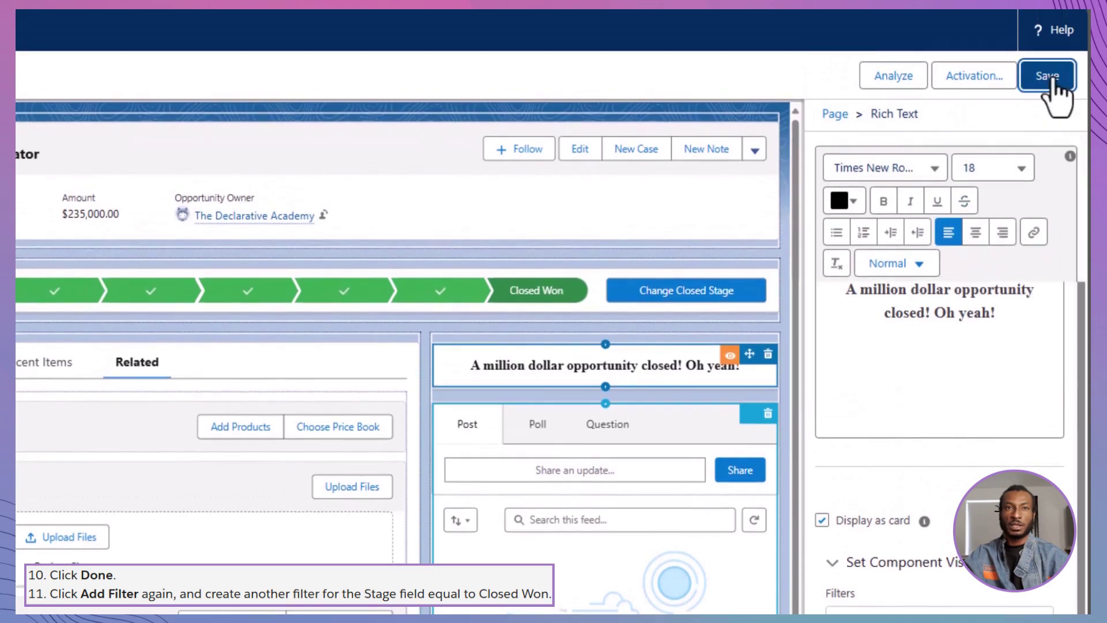
Step: Save the page and add a second Rich Text block reading 'This component is for mobile users only.'
left_click(1047, 76)
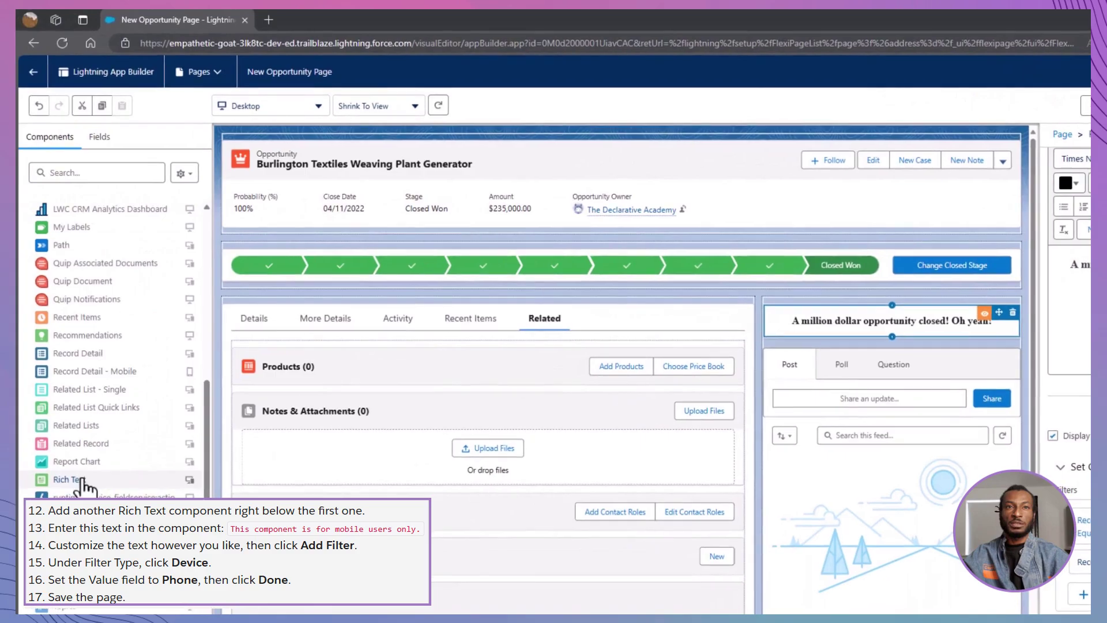
left_click_drag(83, 484, 839, 344)
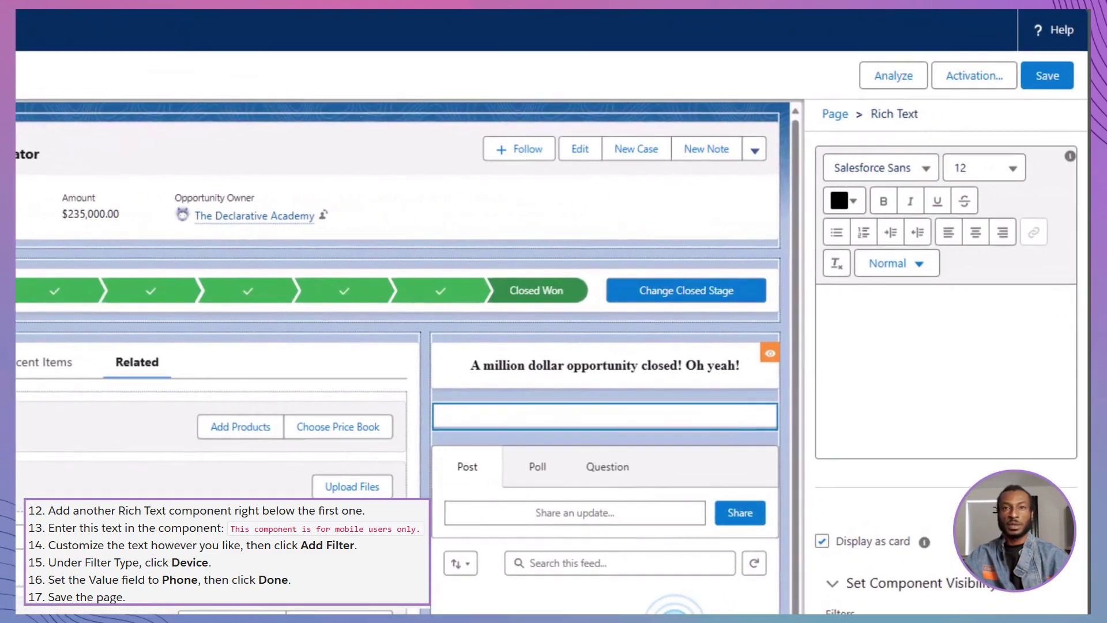
left_click(946, 383)
type("This component")
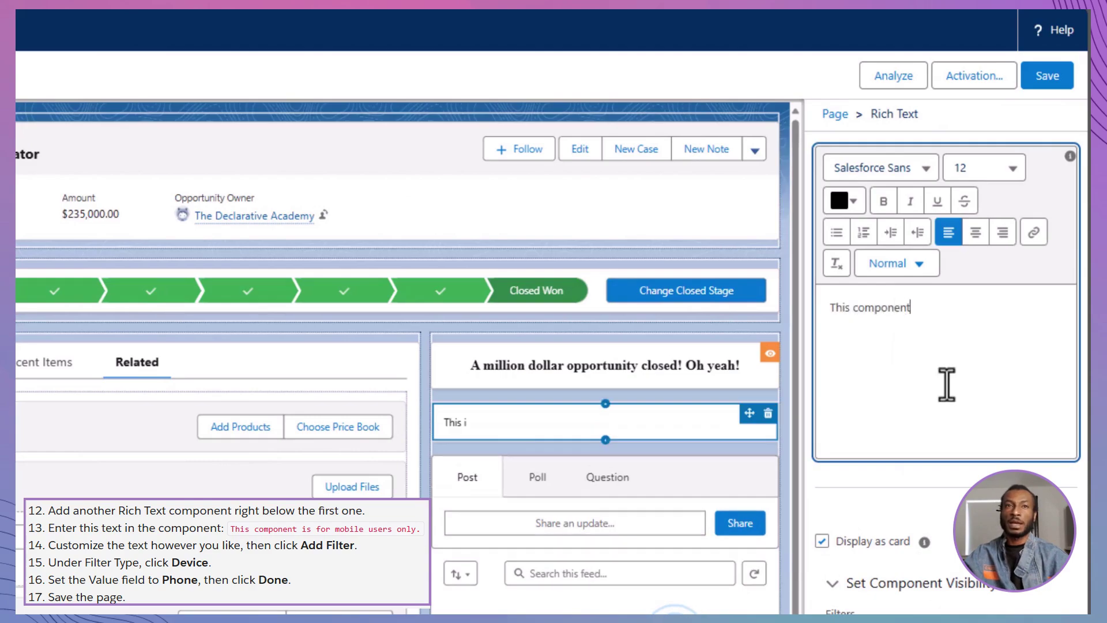
type(" is for mobile users only")
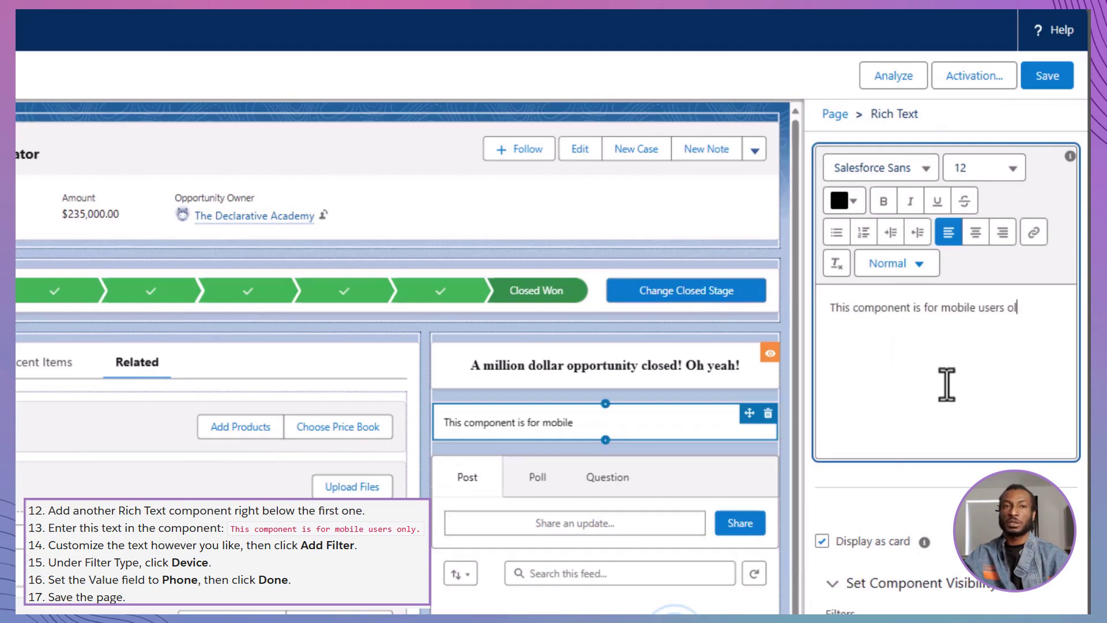
type(".")
Step: Format the note centred, bold, Times New Roman at 18 pt
key("ctrl+a")
left_click(976, 231)
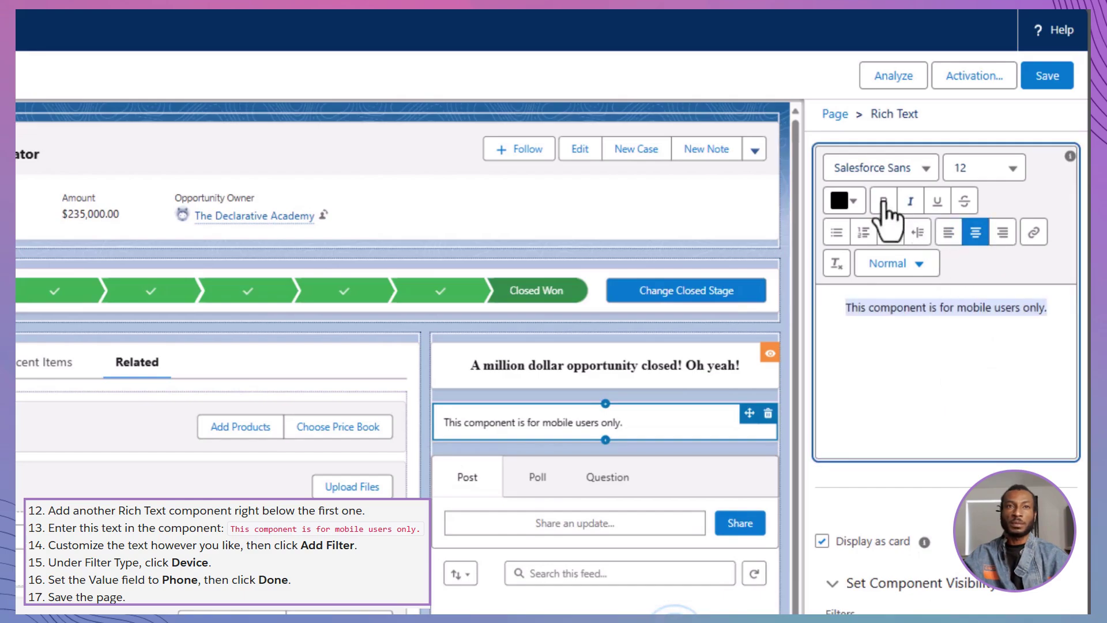
left_click(883, 201)
left_click(926, 169)
left_click(902, 391)
left_click(992, 168)
left_click(923, 421)
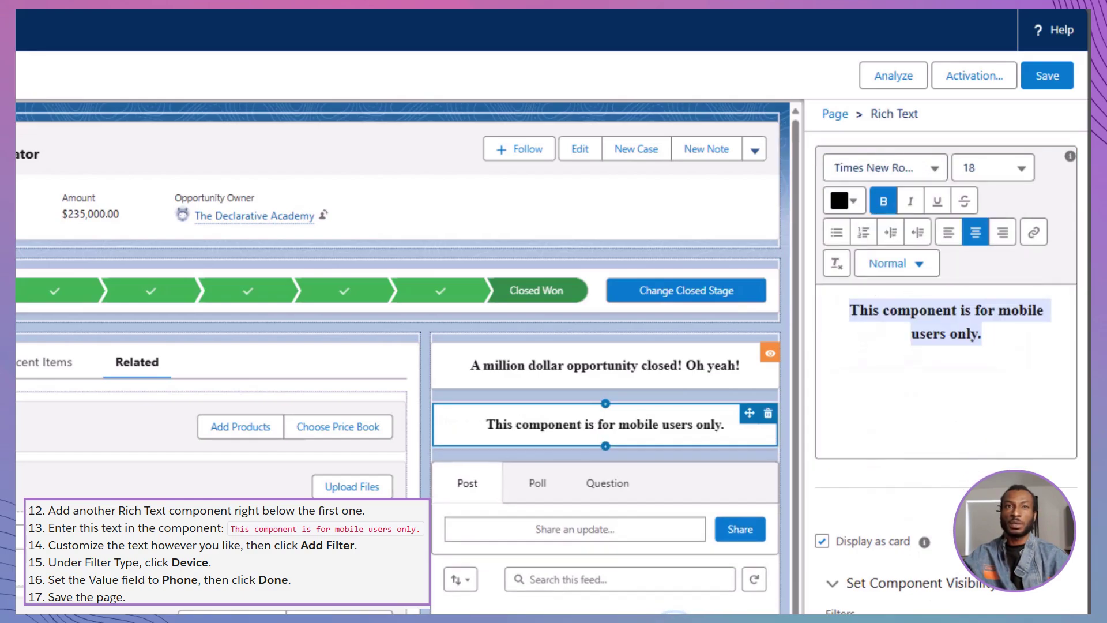
left_click(968, 451)
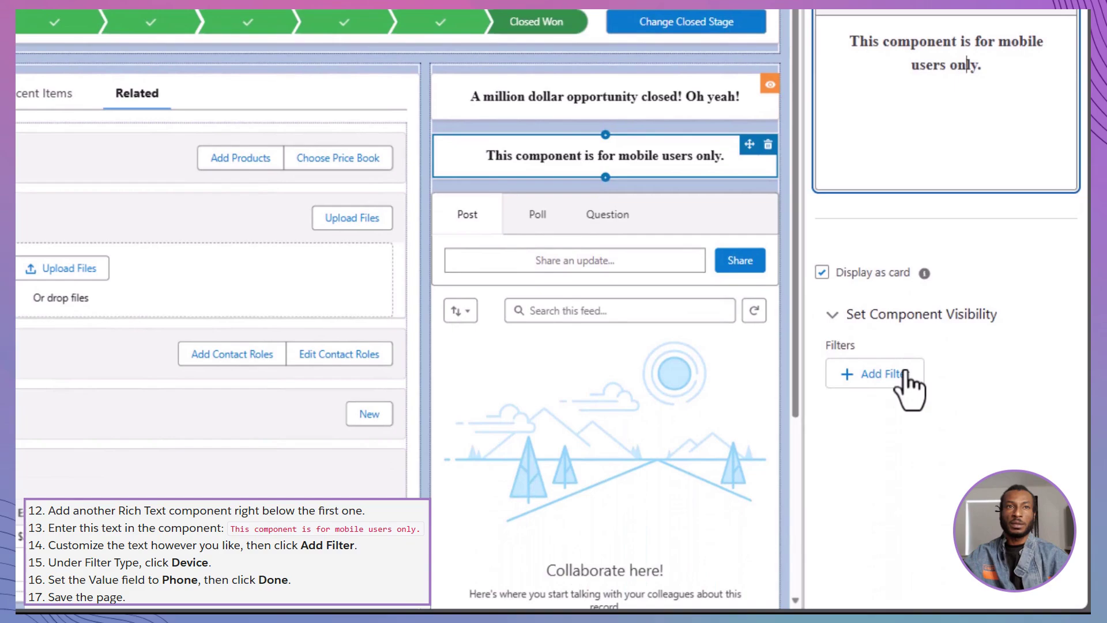
Step: Add a Device filter showing the note only on Phone form factor, then save
left_click(905, 375)
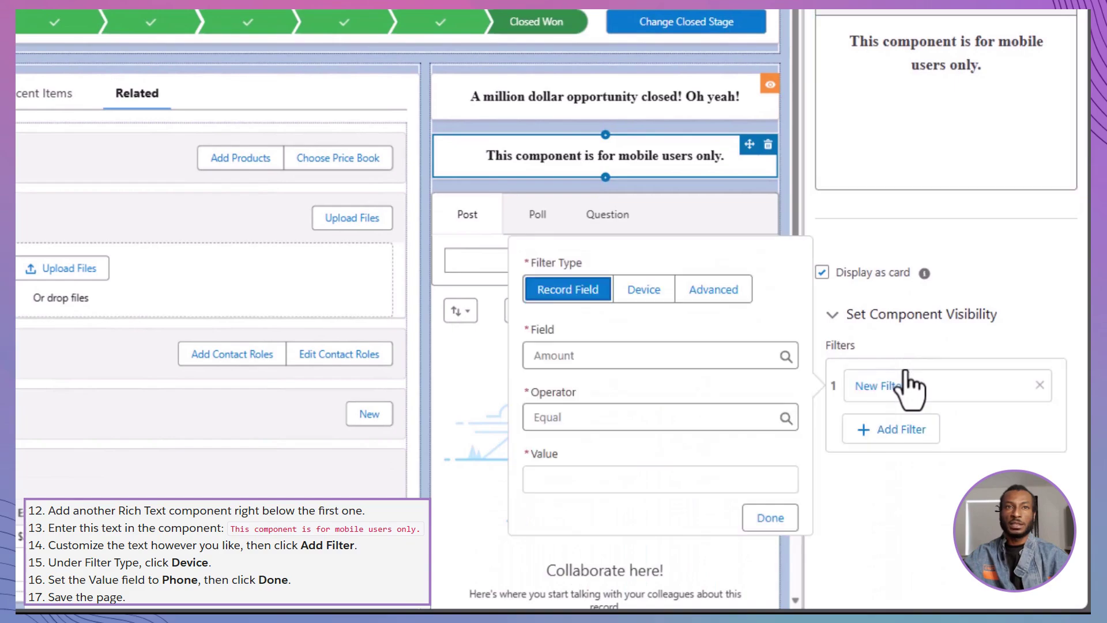
left_click(652, 291)
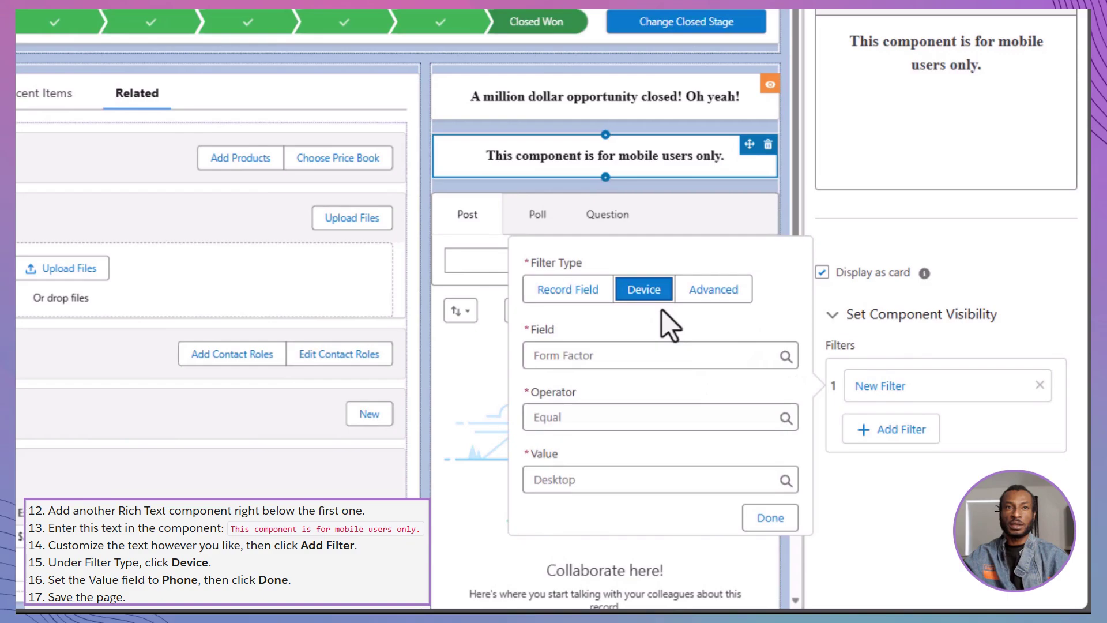
left_click(662, 360)
left_click(679, 391)
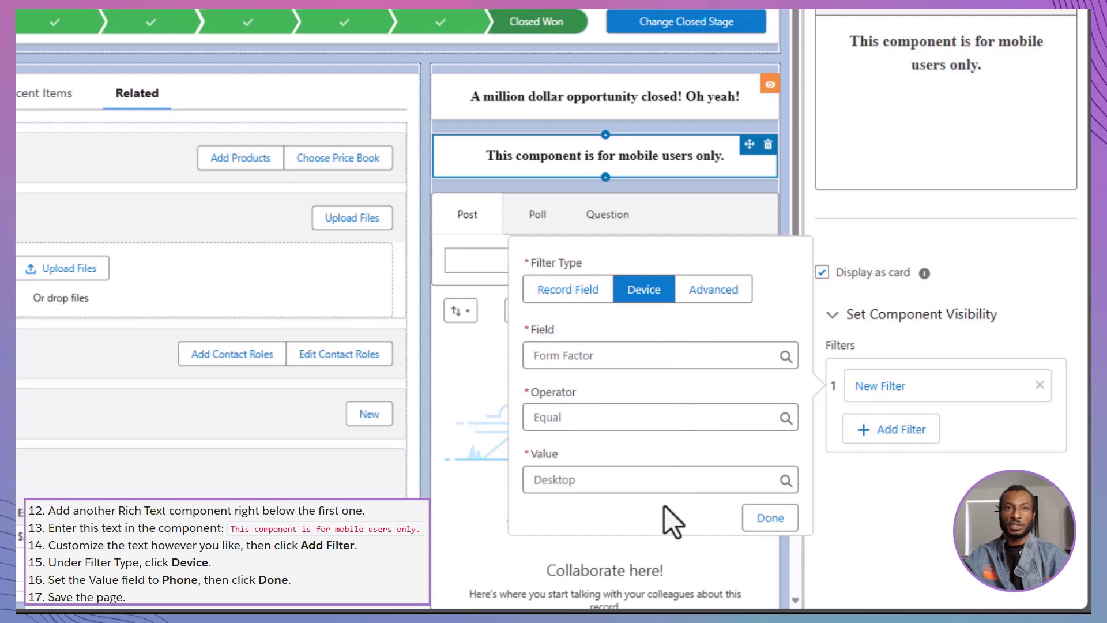
left_click(663, 482)
left_click(665, 541)
left_click(768, 518)
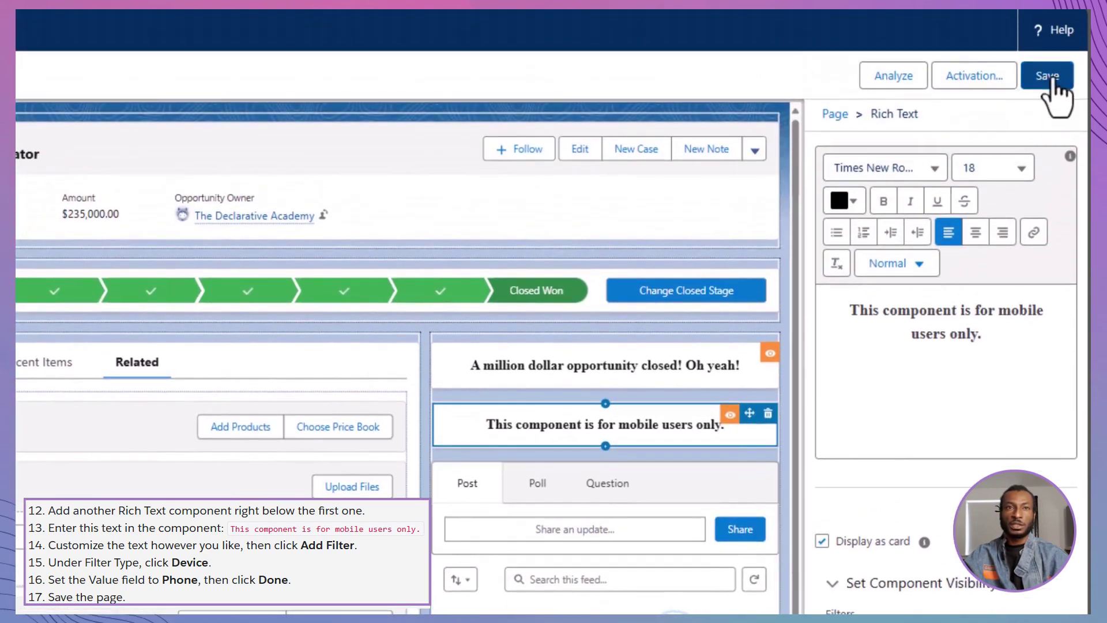
left_click(1053, 81)
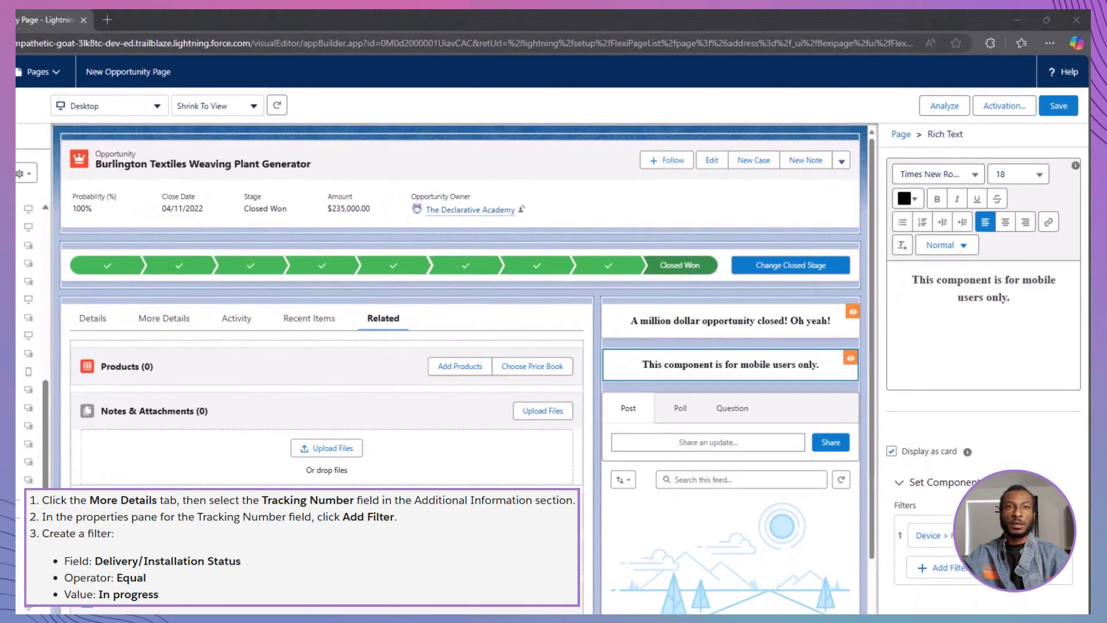
Step: On More Details, filter Tracking Number by Delivery/Installation Status Equal In progress
left_click(165, 324)
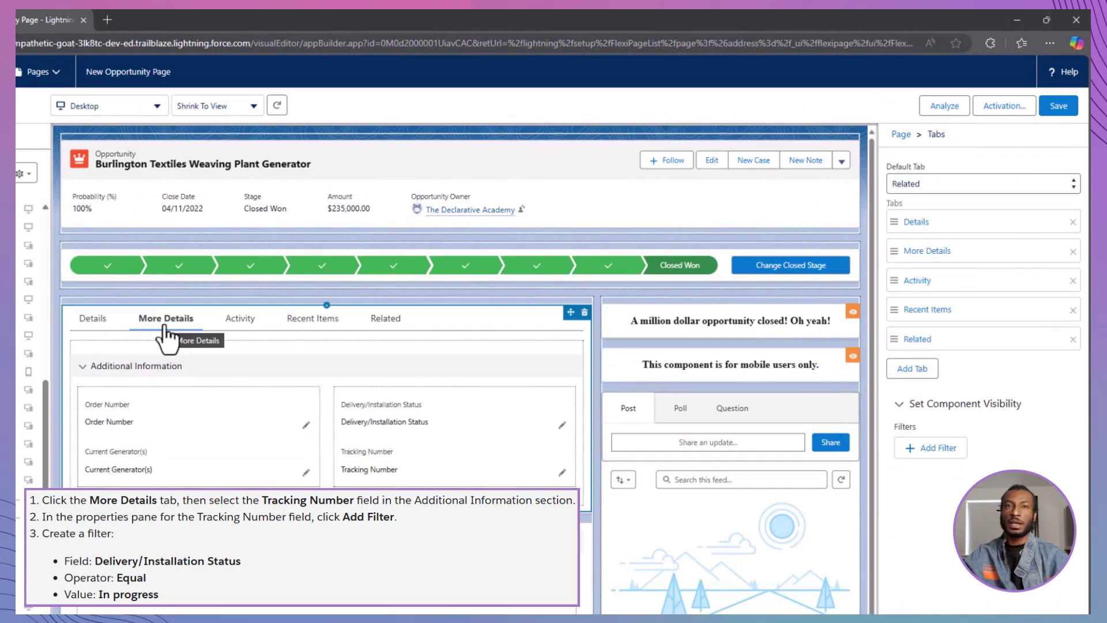
left_click(364, 456)
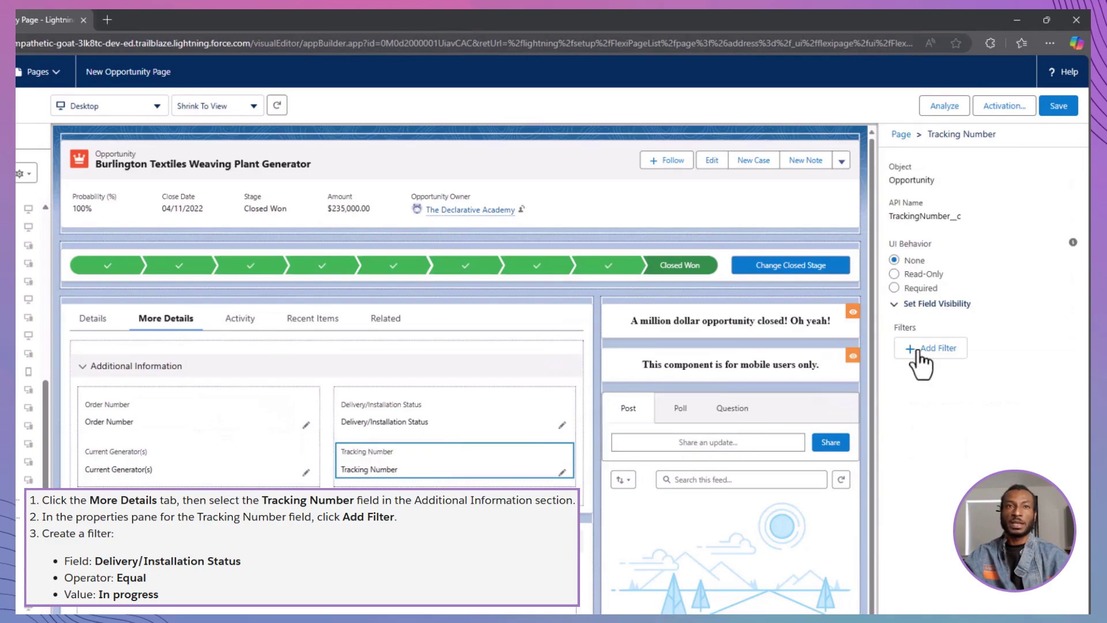
left_click(923, 349)
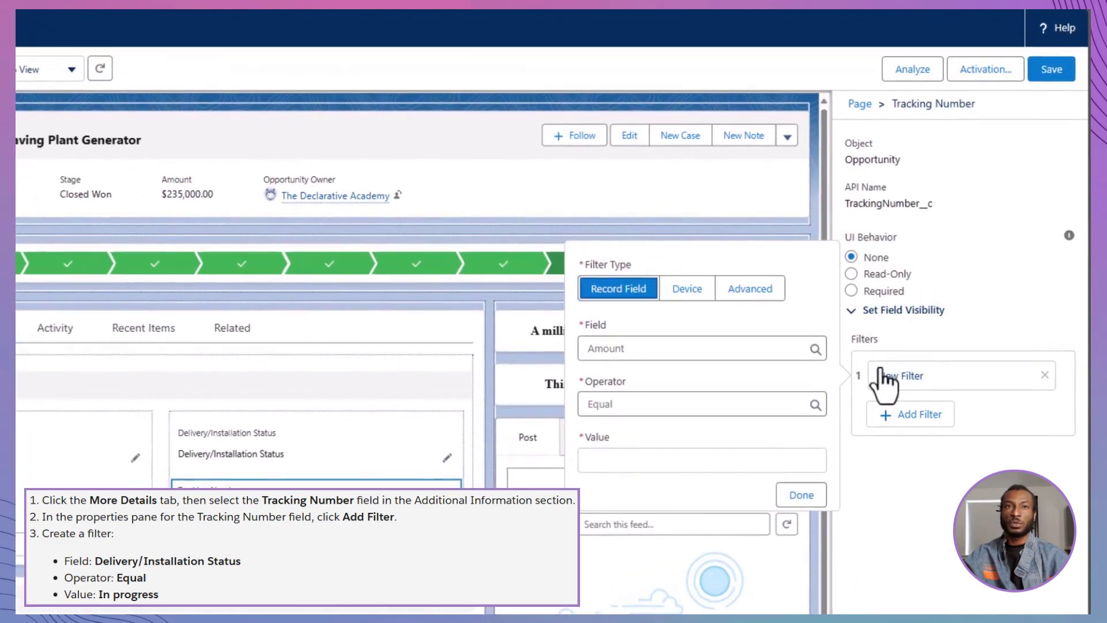
left_click(750, 349)
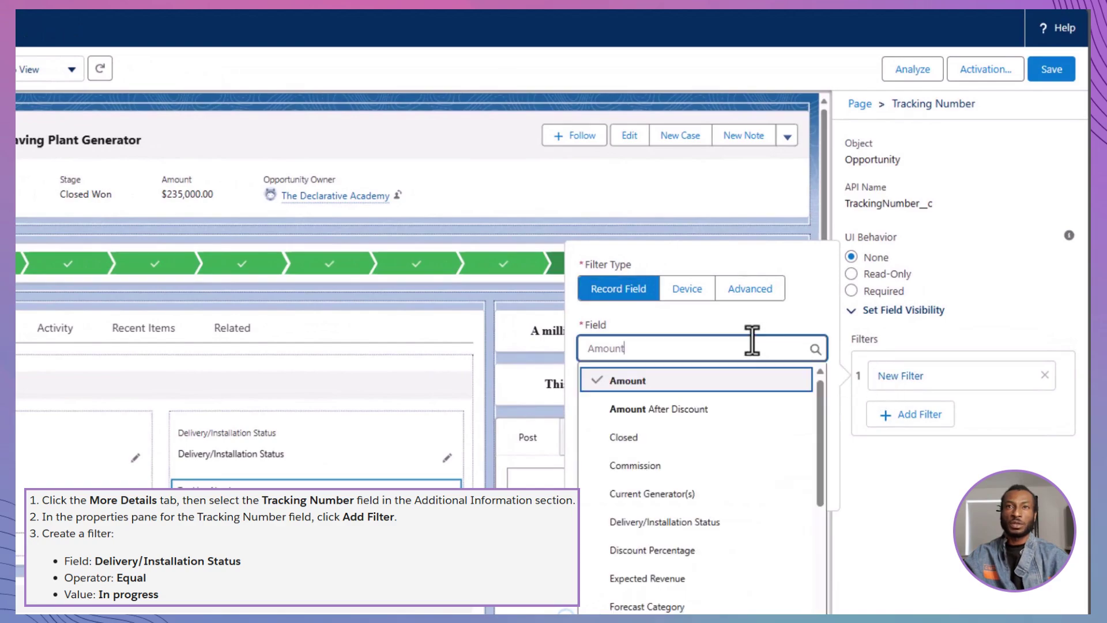
left_click(741, 521)
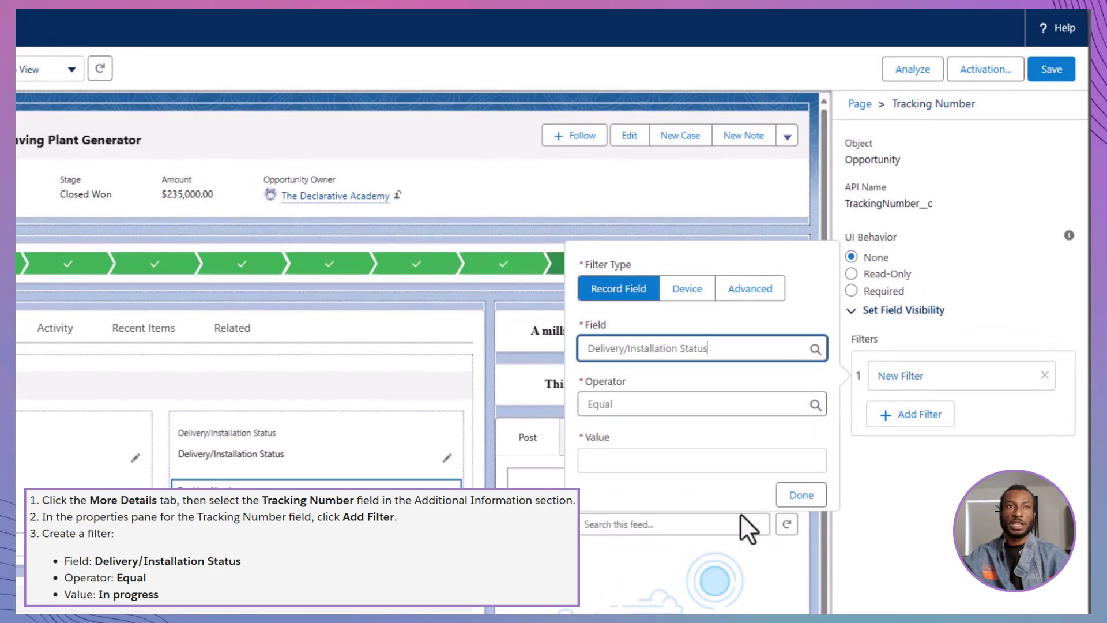
left_click(710, 405)
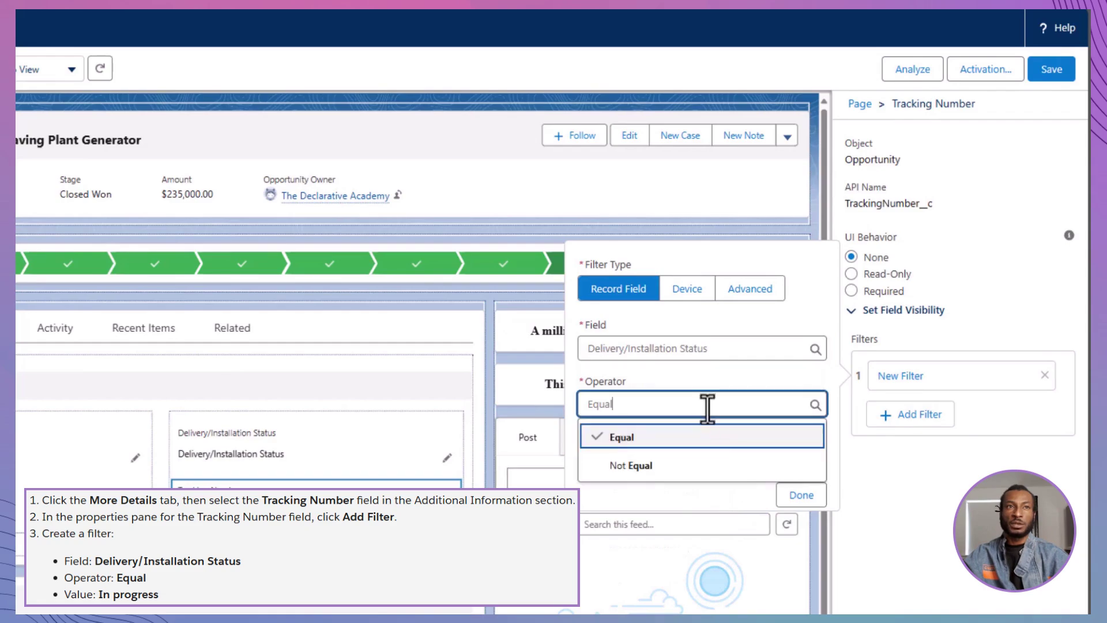
left_click(701, 438)
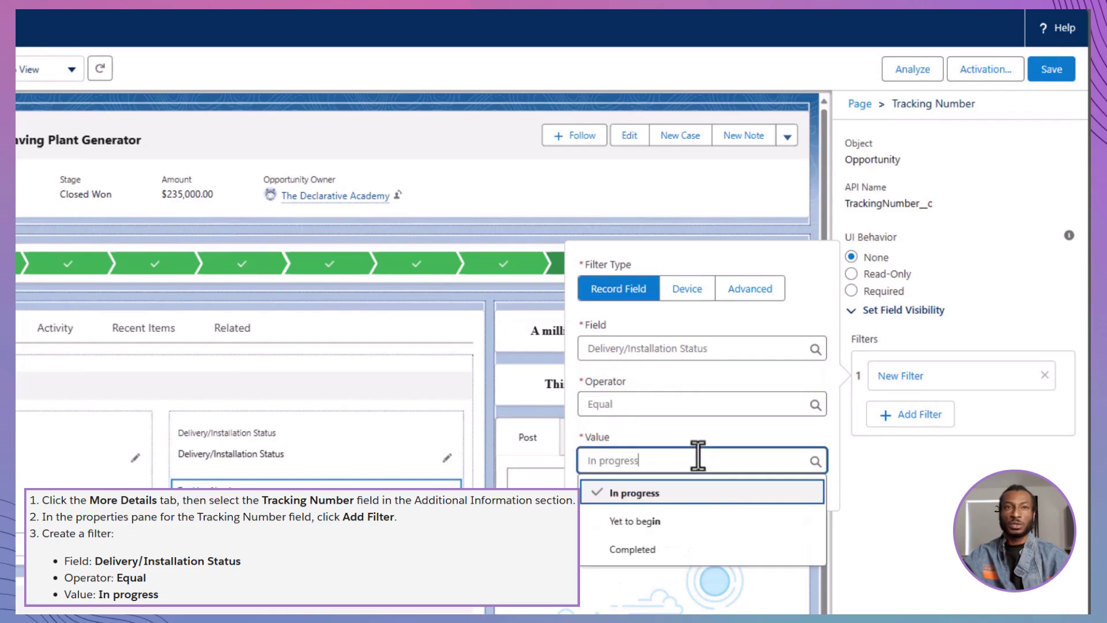
left_click(704, 493)
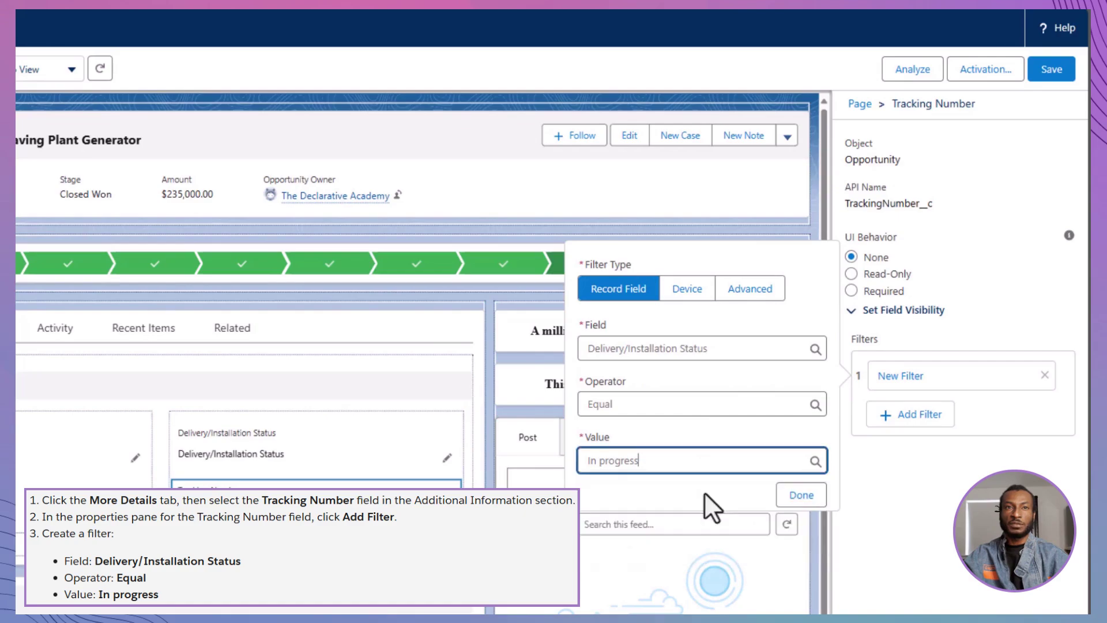
left_click(801, 496)
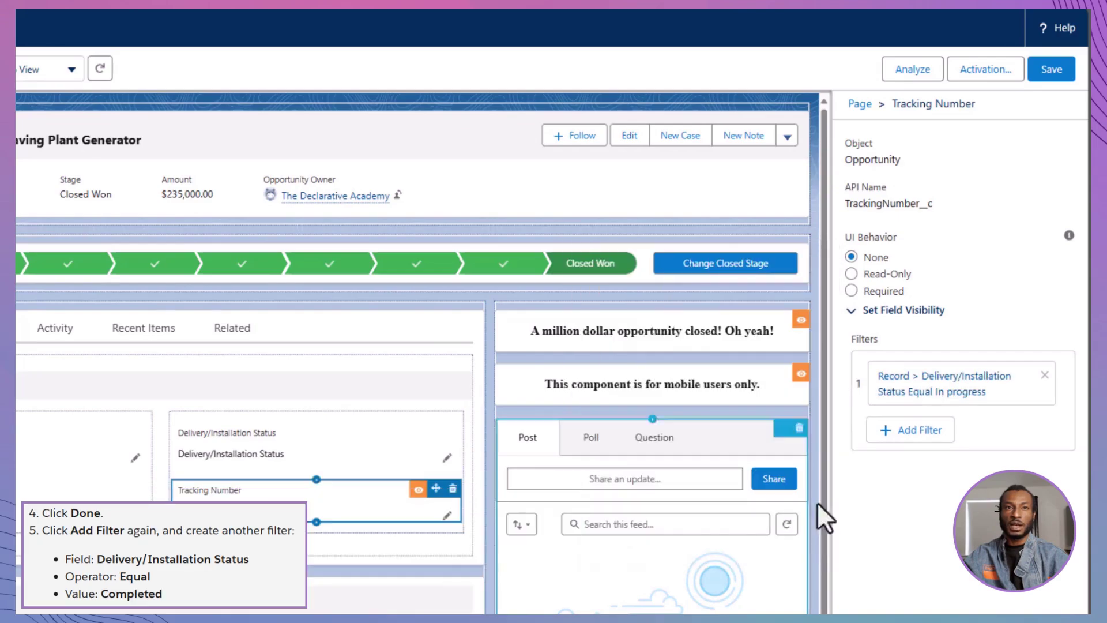
Step: Add a second Delivery/Installation Status filter with value Completed
left_click(900, 439)
left_click(747, 401)
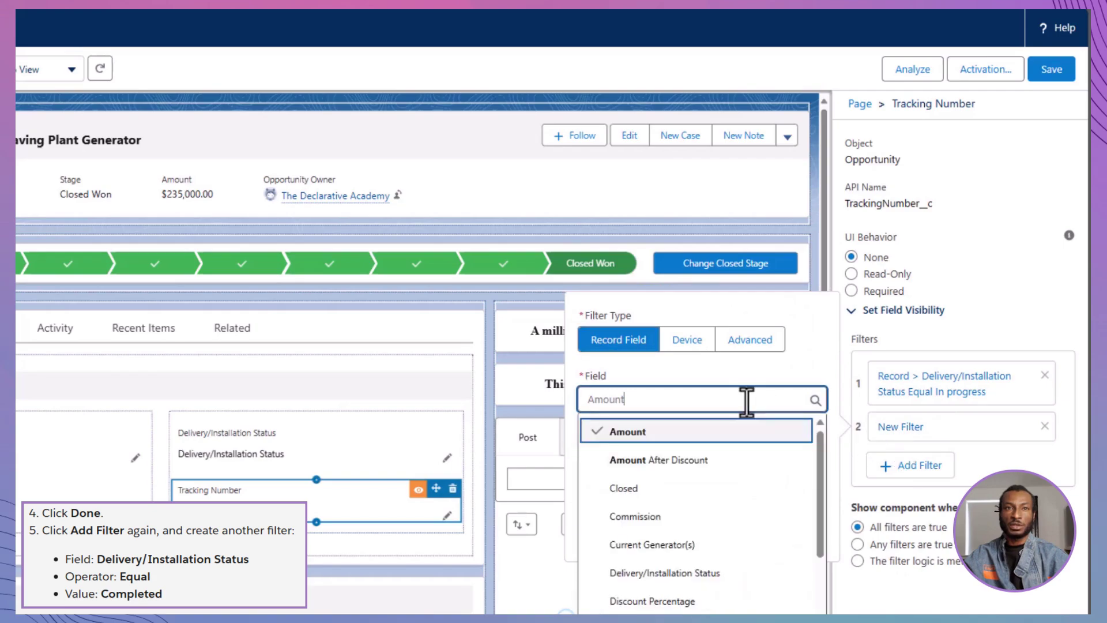
left_click(715, 573)
left_click(727, 516)
left_click(728, 599)
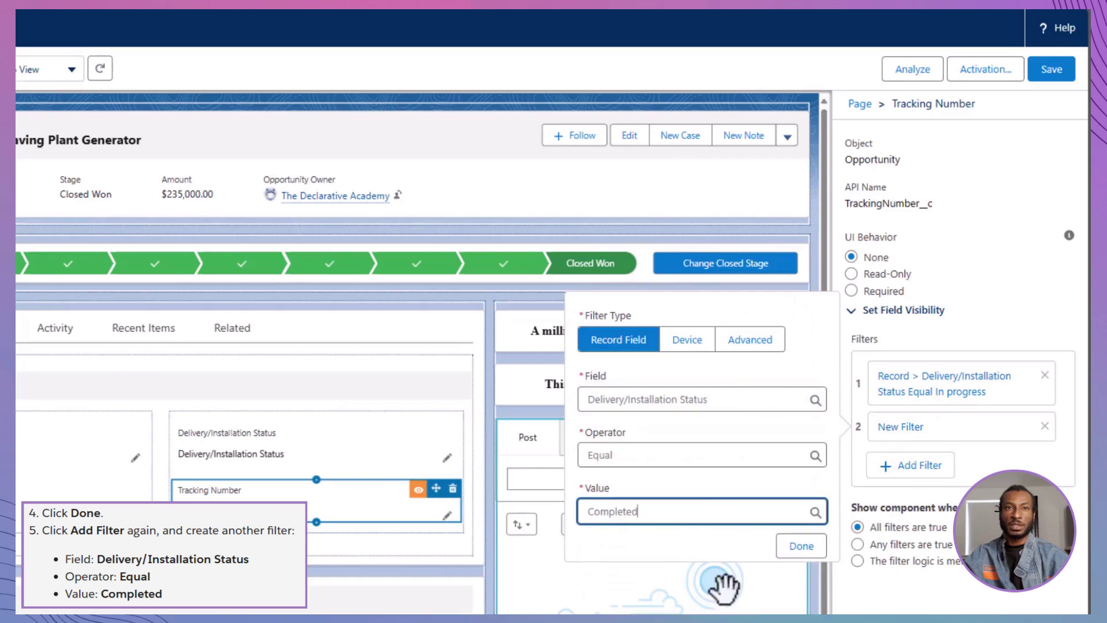
Step: Confirm the Completed filter, choose 'Any filters are true', and save the page
left_click(801, 545)
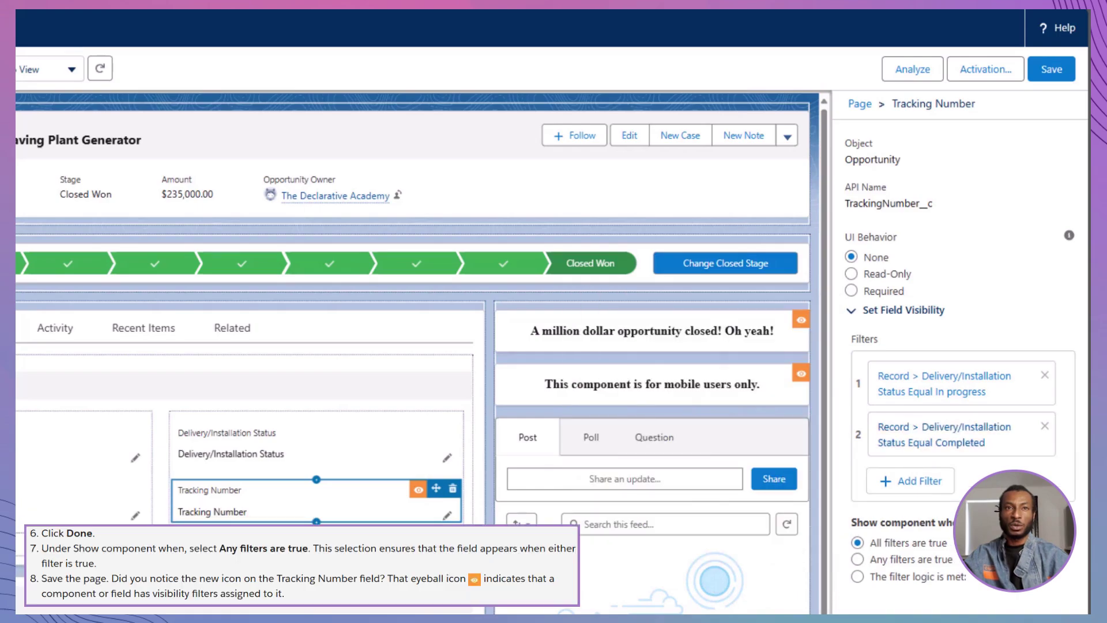
left_click(858, 559)
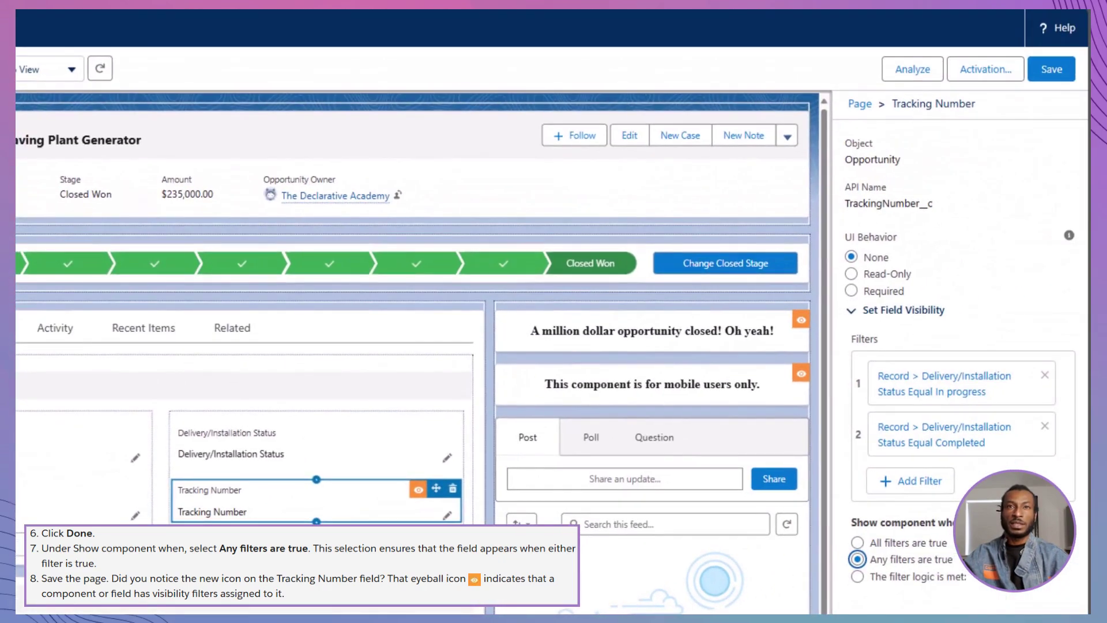
left_click(1047, 72)
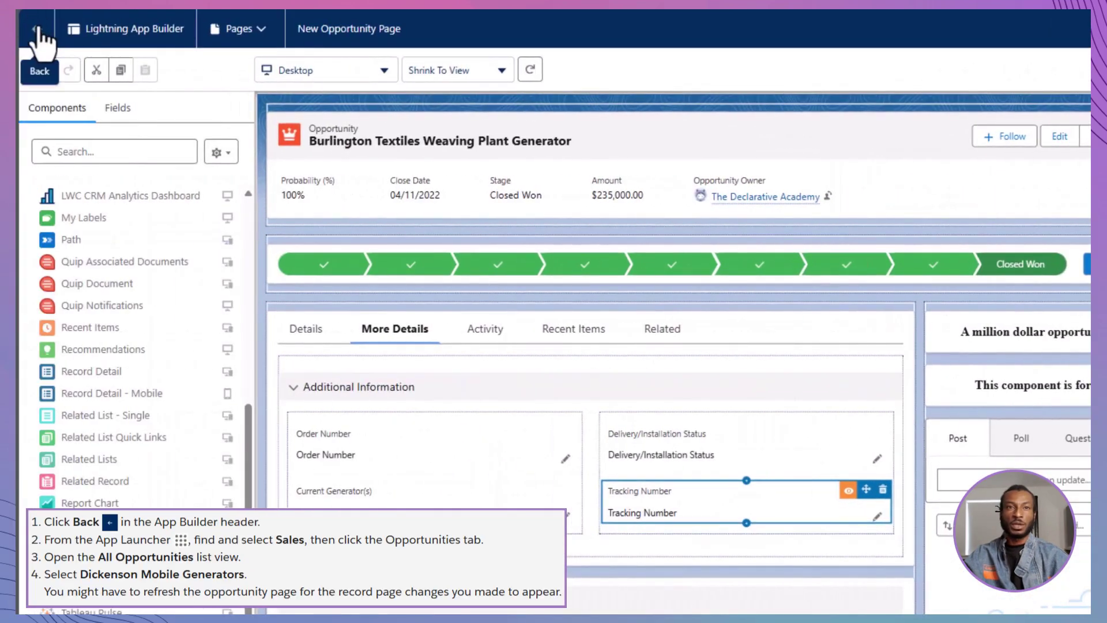
Step: In the Sales app, open Dickenson Mobile Generators from All Opportunities and show More Details
left_click(35, 40)
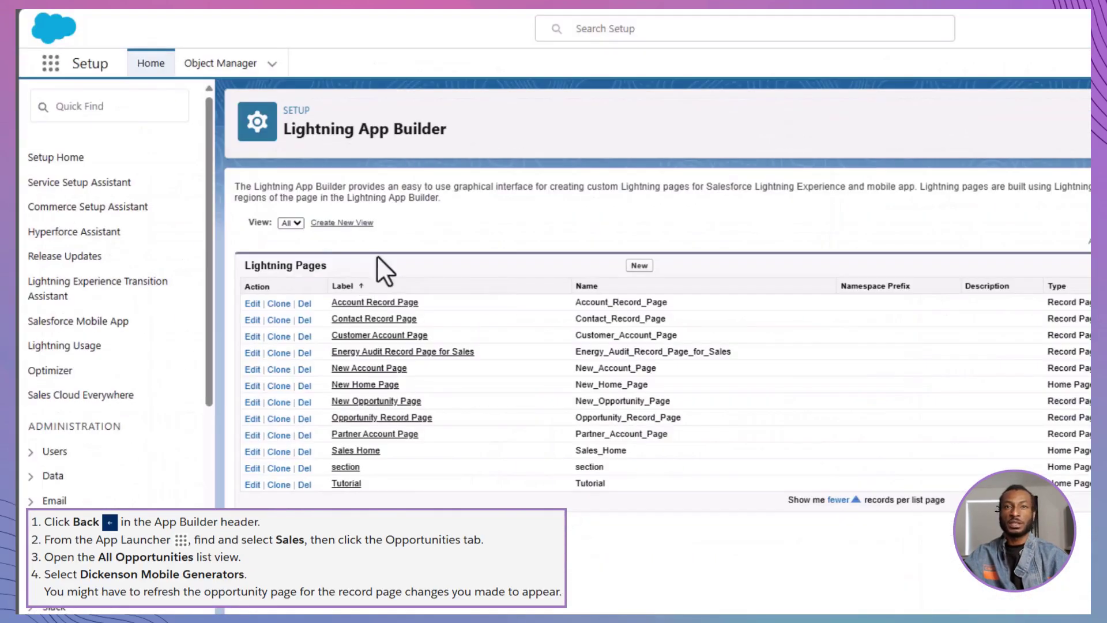
left_click(51, 63)
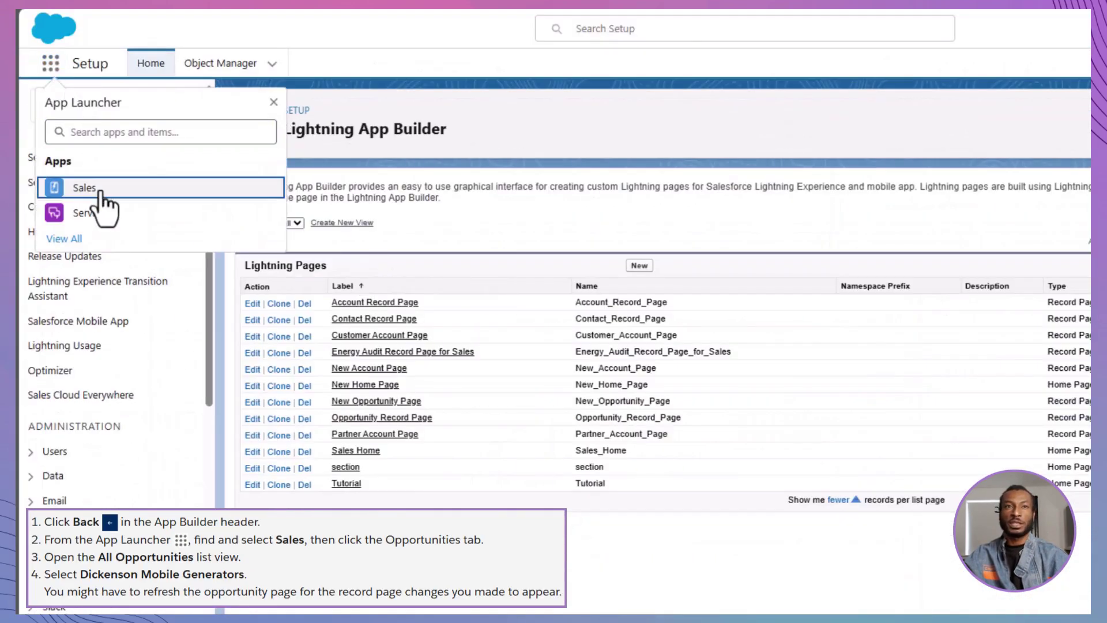
left_click(98, 189)
left_click(199, 64)
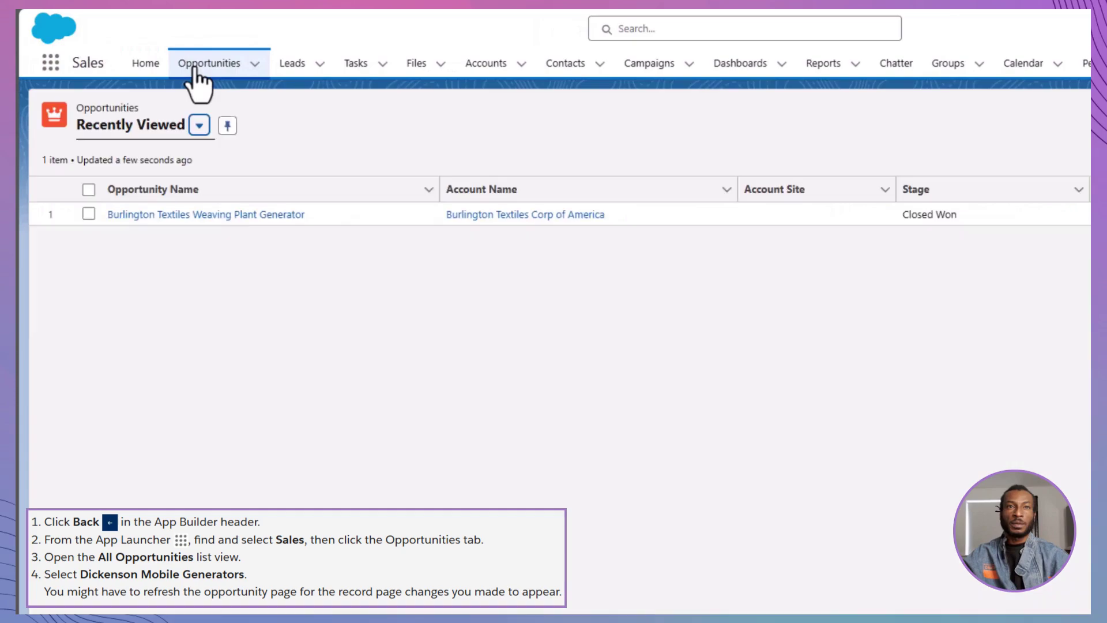
left_click(141, 126)
left_click(153, 227)
left_click(183, 238)
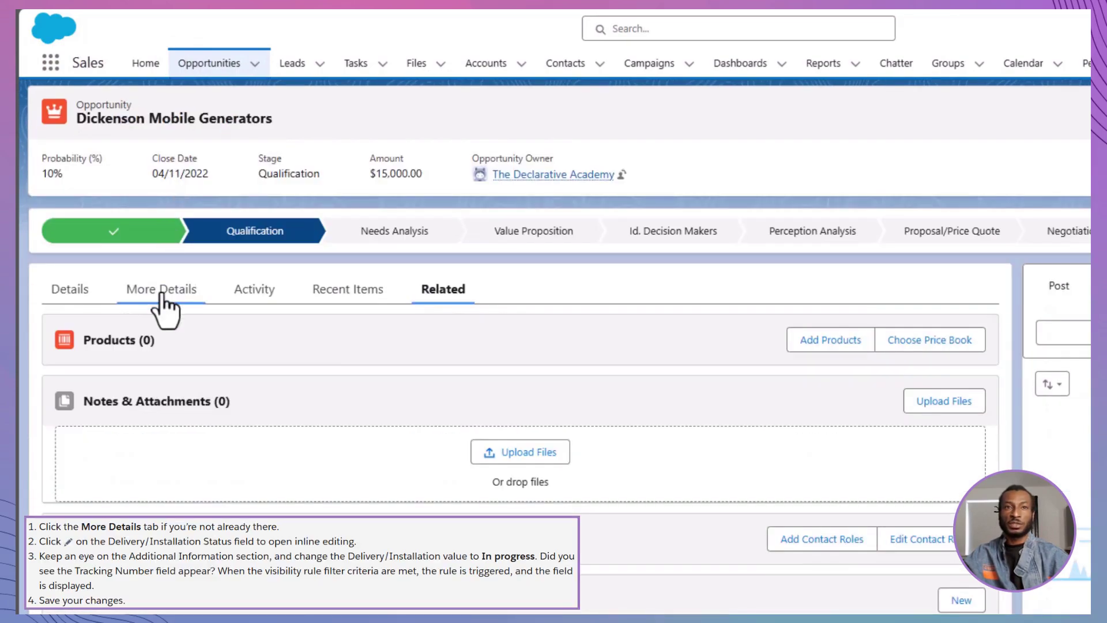
left_click(163, 295)
Step: Change Delivery/Installation Status to In progress and go to the revealed Tracking Number field
left_click(980, 394)
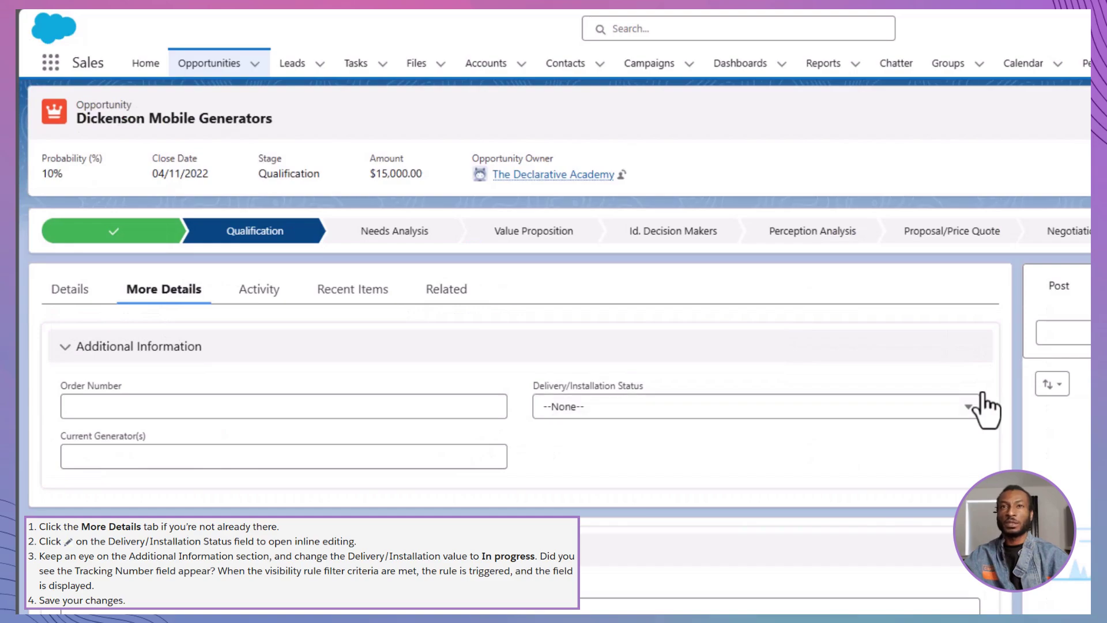
left_click(982, 397)
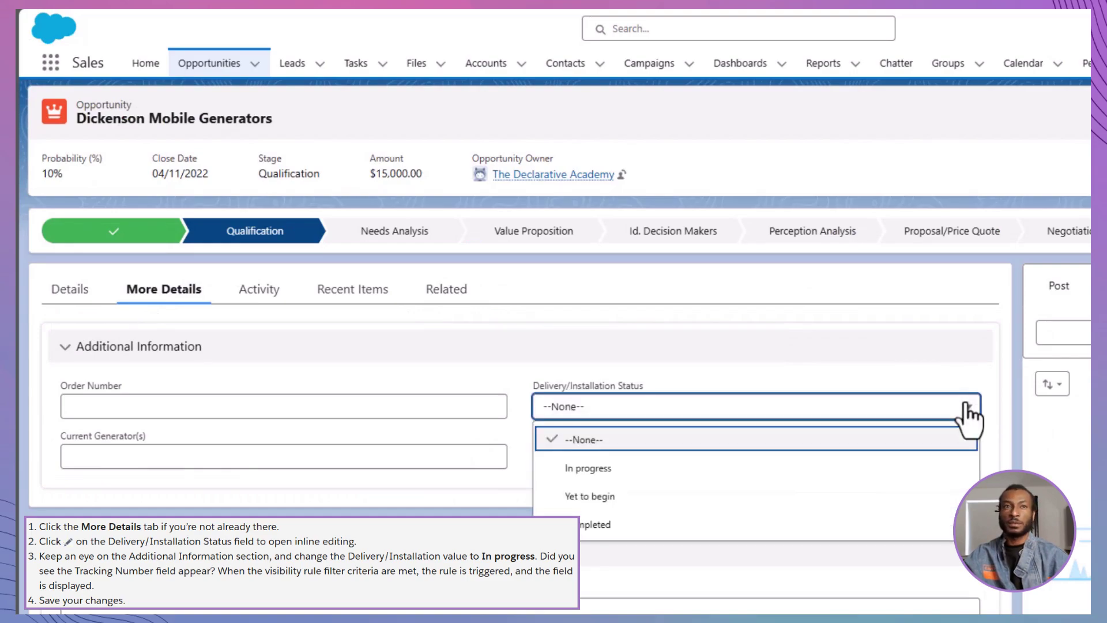
left_click(951, 462)
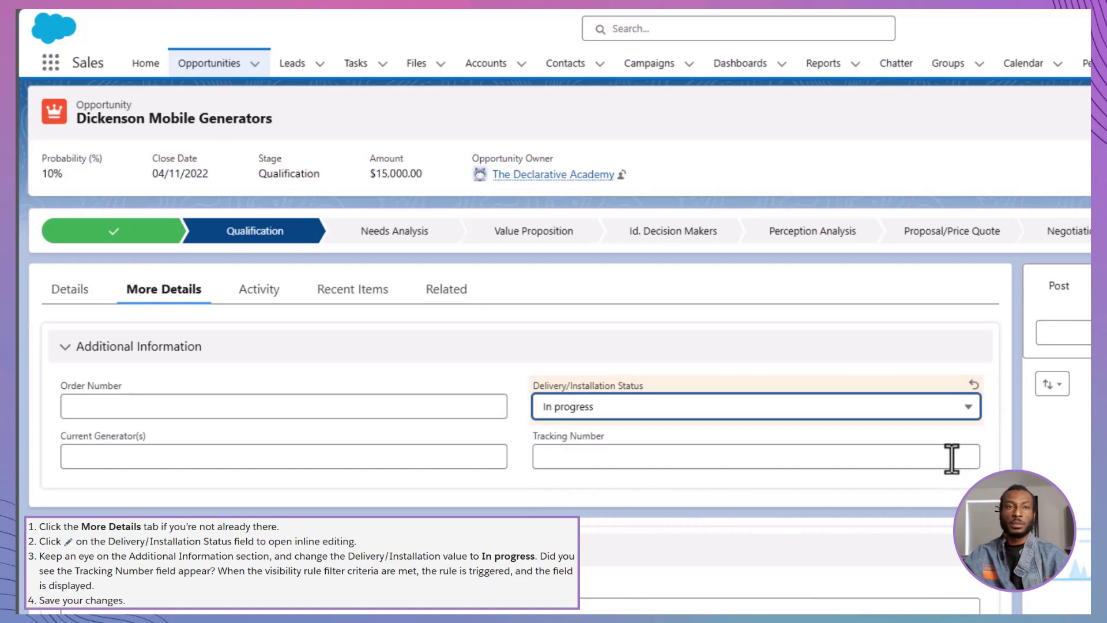
left_click(952, 457)
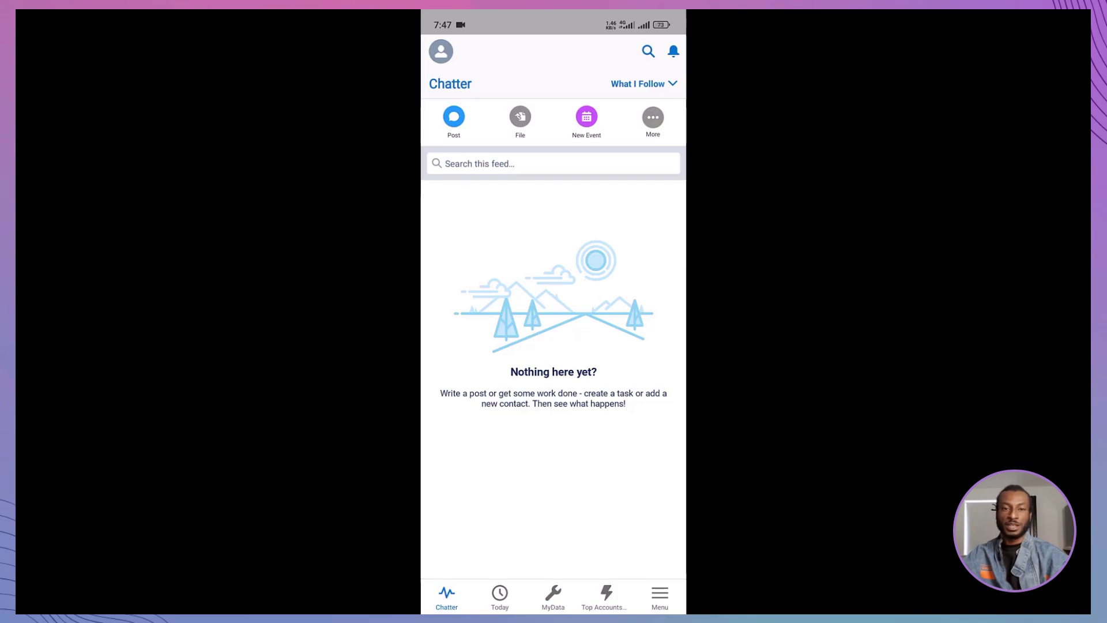
Step: On mobile, switch to Sales and open Dickenson Mobile Generators, scrolling through its record
left_click(660, 597)
left_click(491, 115)
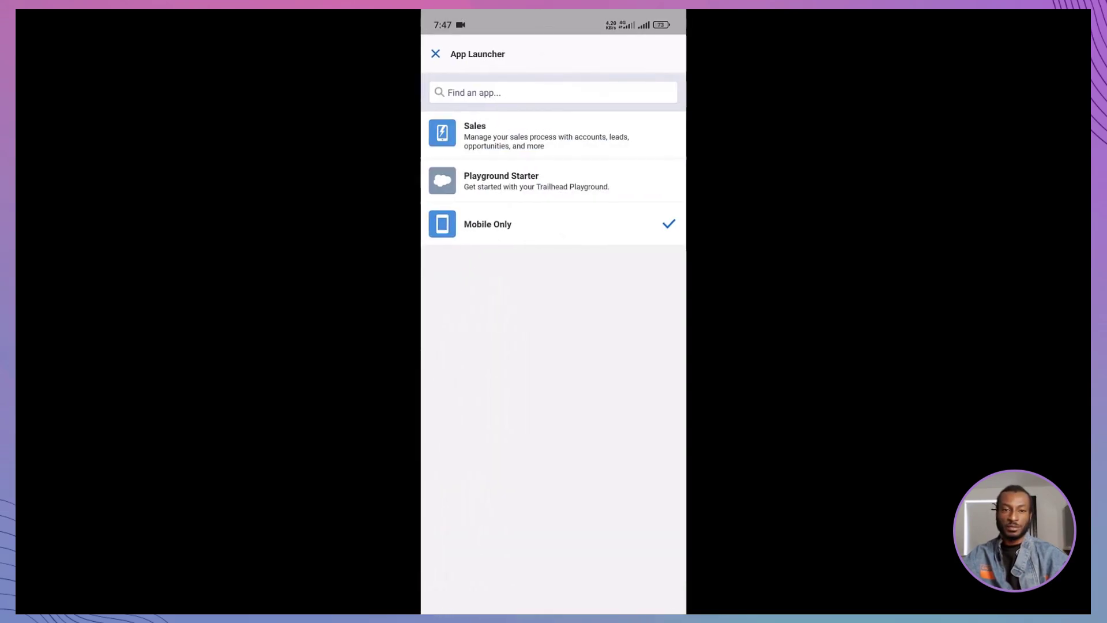
left_click(519, 135)
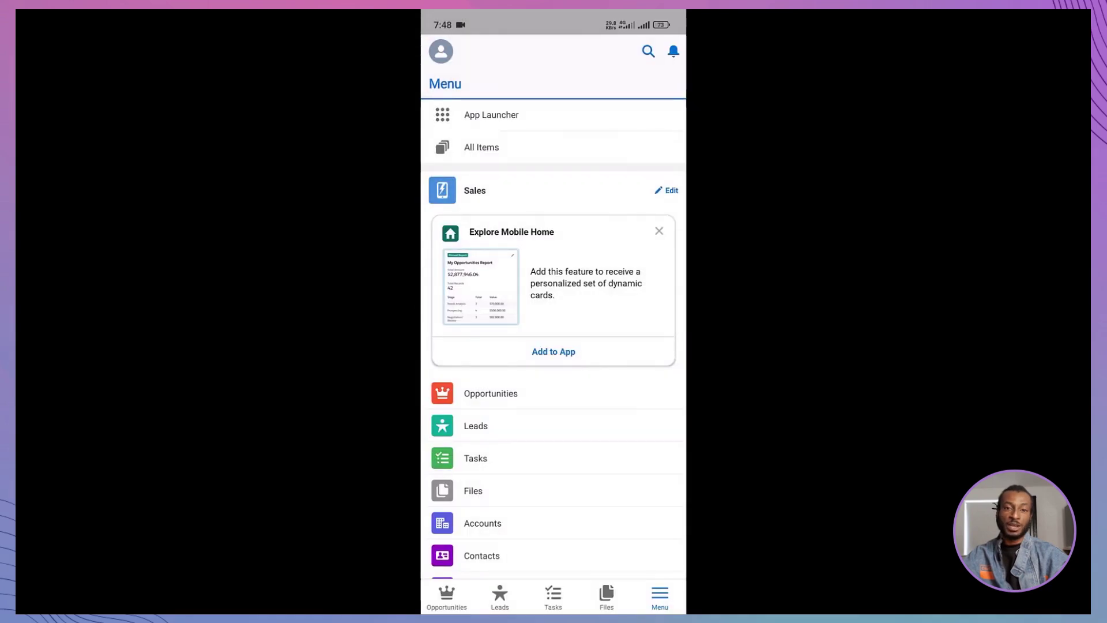
left_click(491, 393)
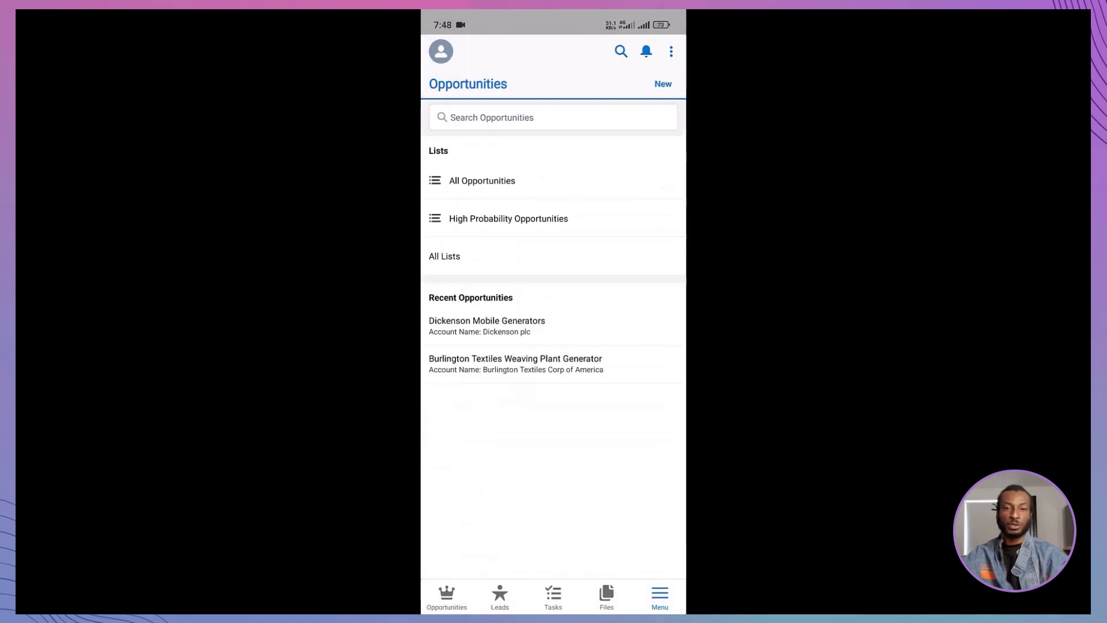
left_click(507, 323)
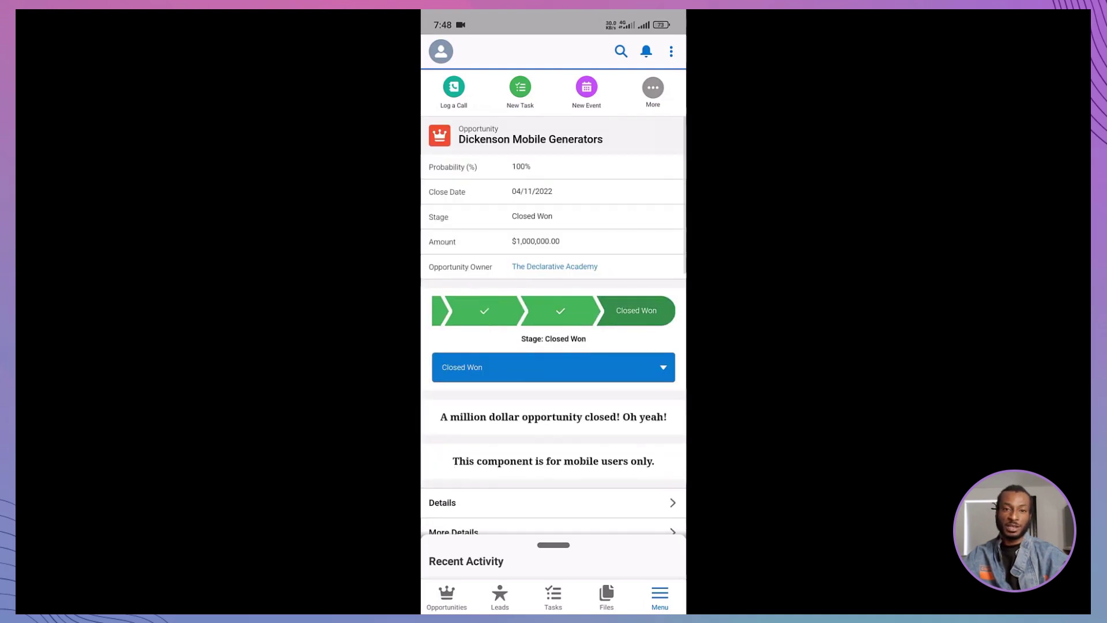
scroll(554, 323, "down", 10)
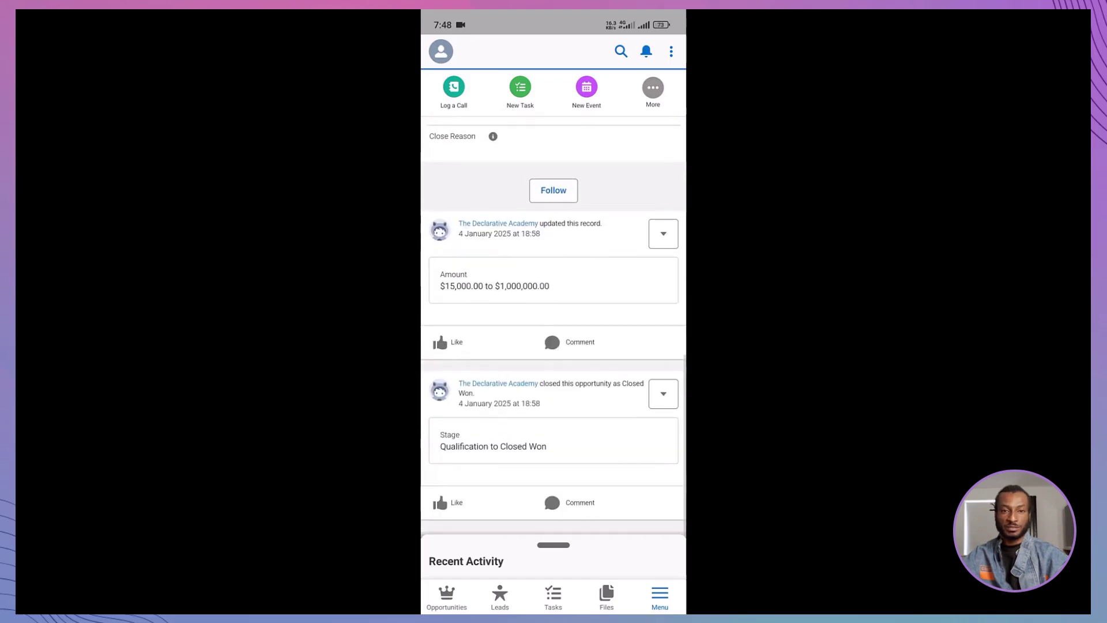
scroll(554, 323, "up", 10)
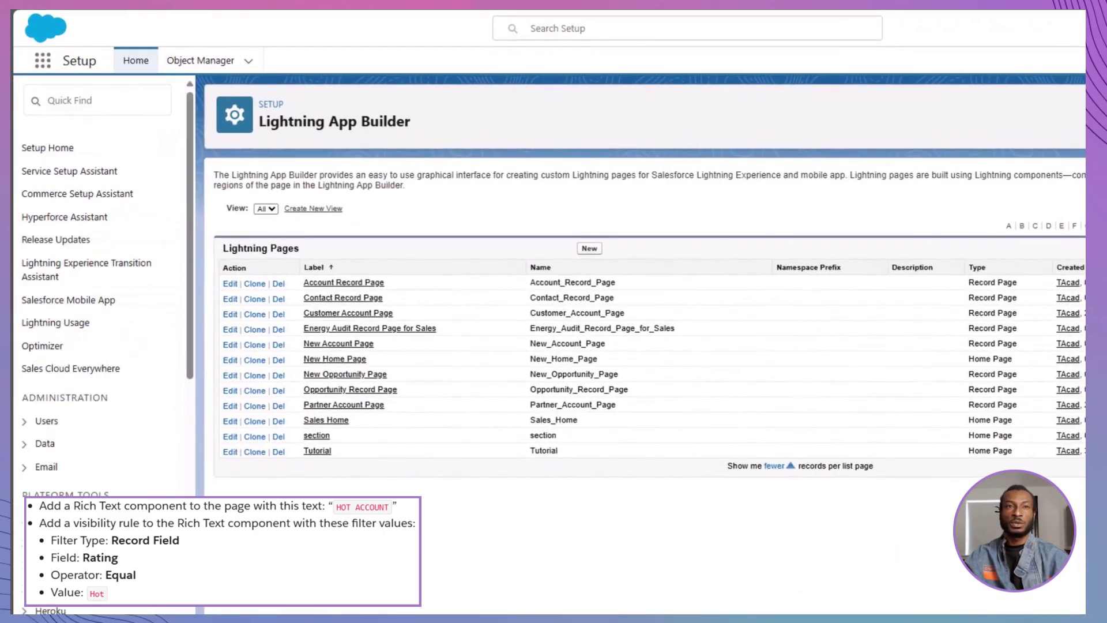
Step: Edit the New Account Page and add a right-column Rich Text block reading 'HOT ACCOUNT'
left_click(230, 345)
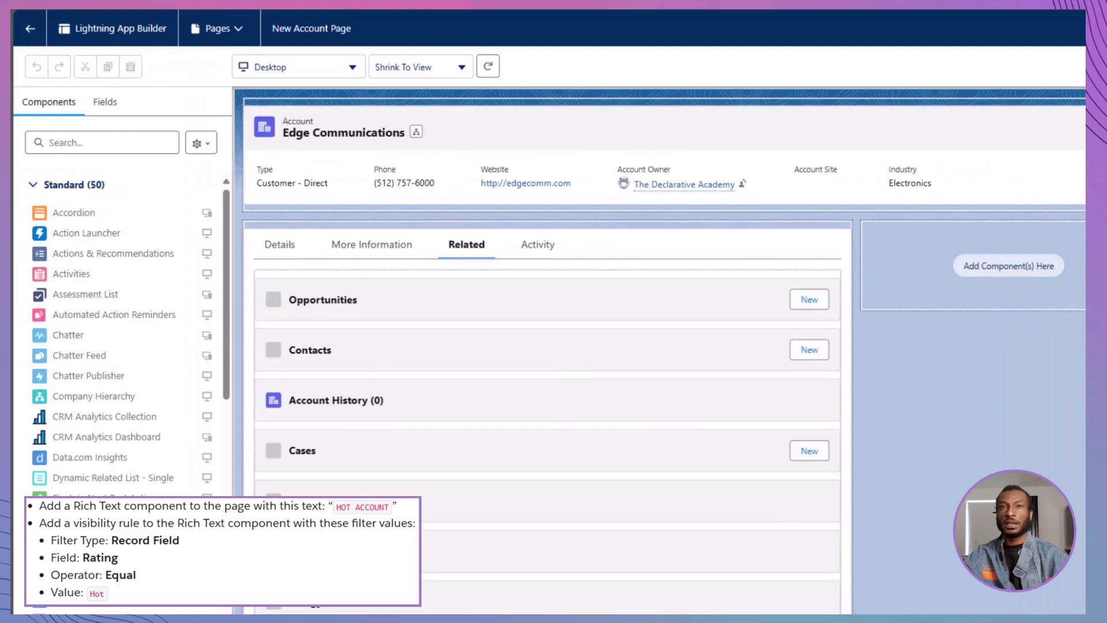
scroll(120, 411, "down", 2)
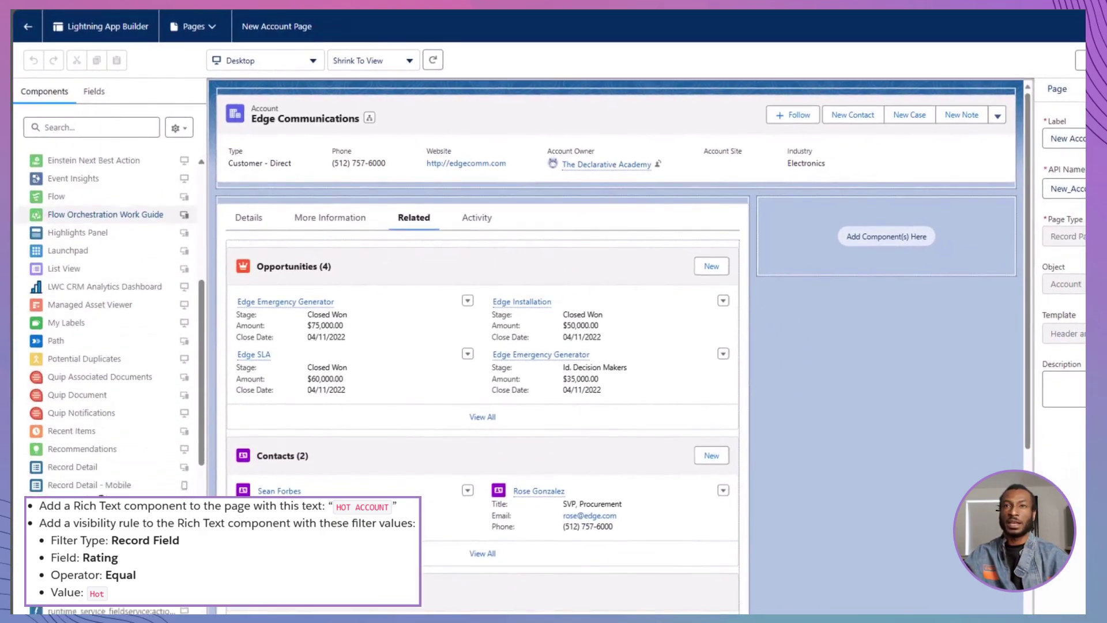
scroll(109, 346, "down", 4)
left_click_drag(70, 534, 879, 230)
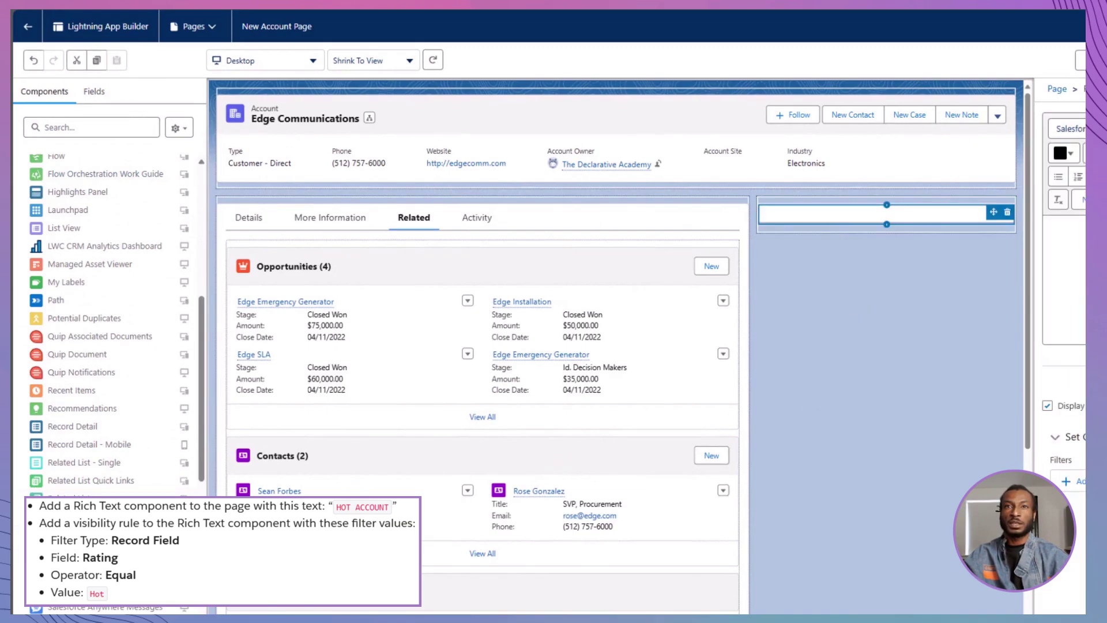
type("HO")
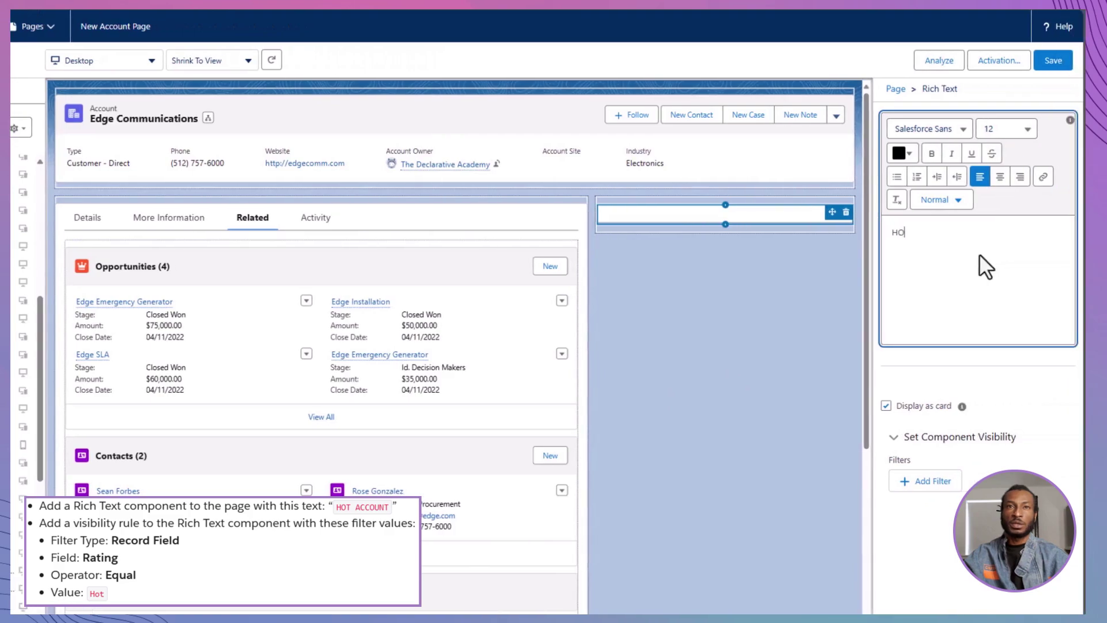
type("T ACCOUNT")
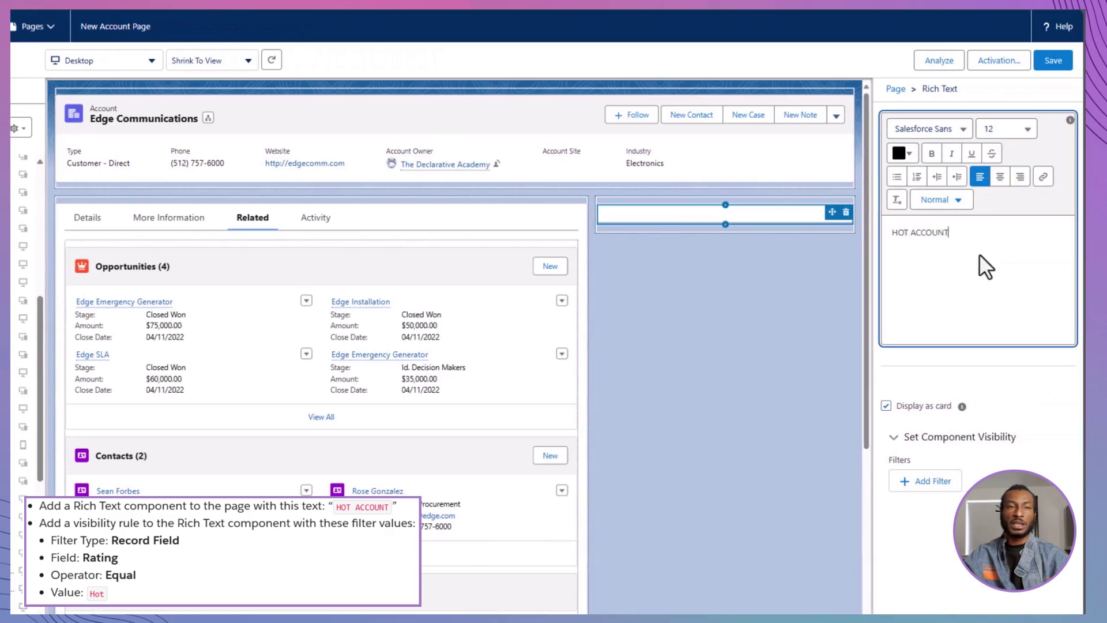
Step: Format HOT ACCOUNT bold, Times New Roman, 18 pt and centred
left_click_drag(978, 255, 752, 251)
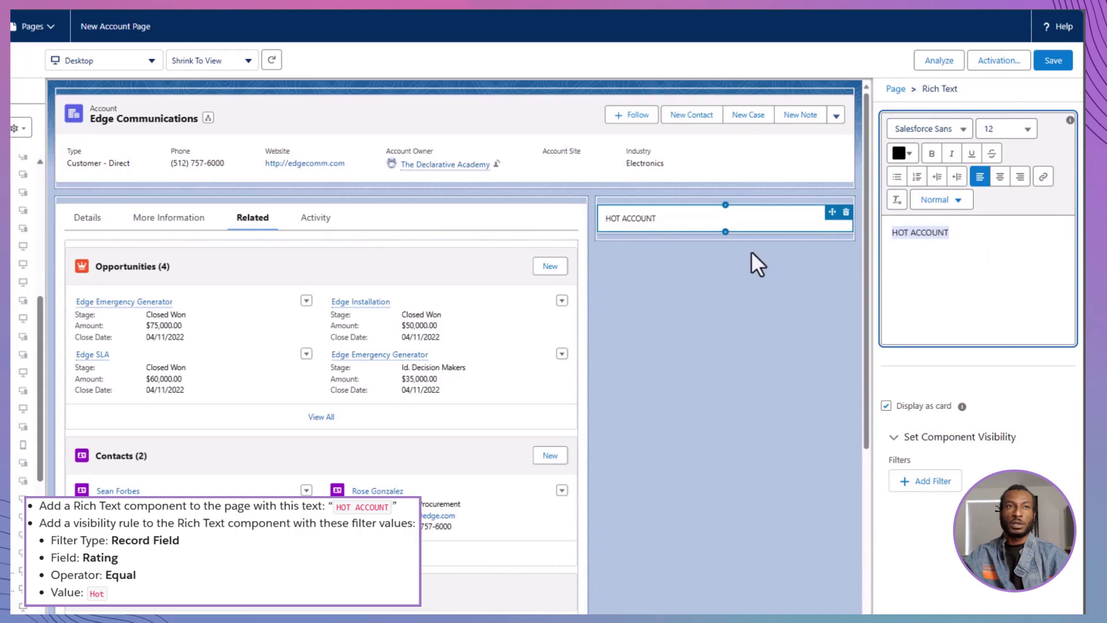
left_click(933, 153)
left_click(962, 134)
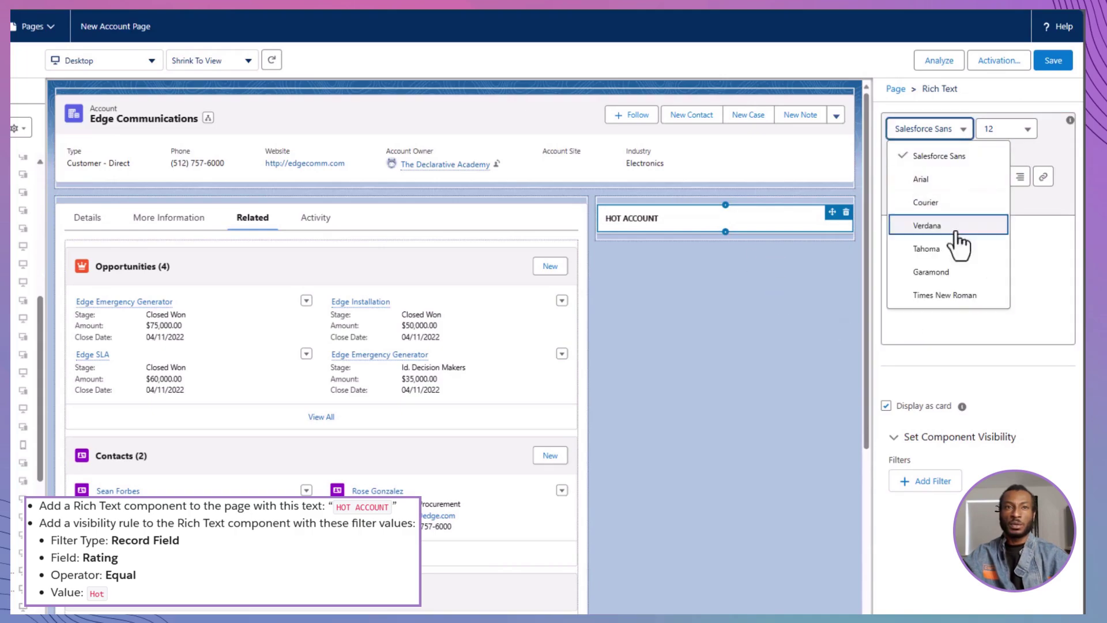
left_click(959, 295)
left_click(1029, 130)
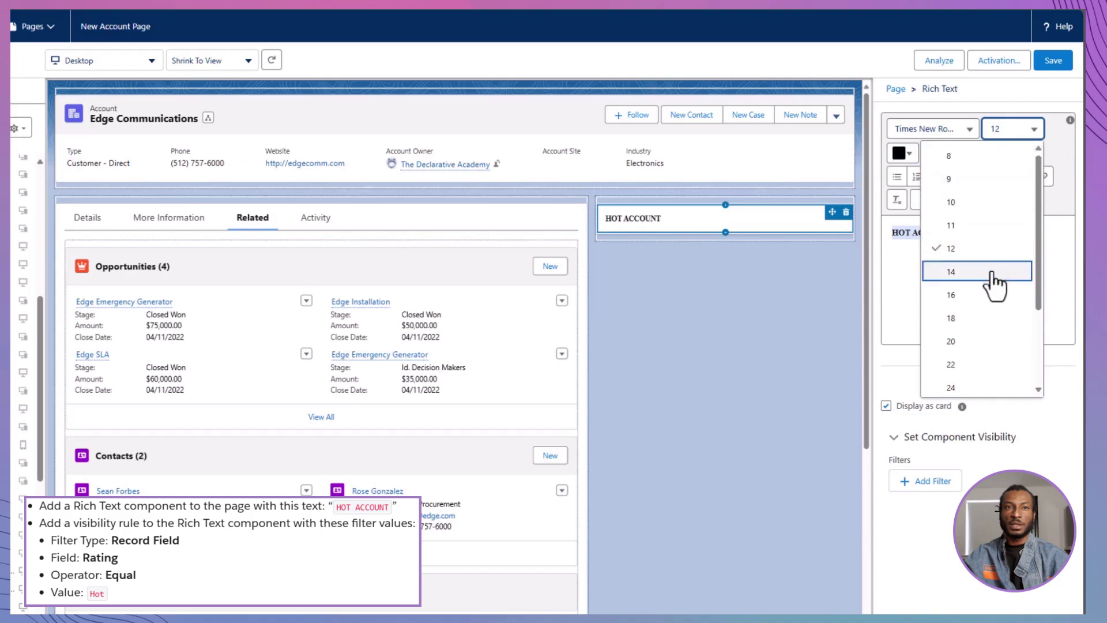
left_click(981, 320)
left_click(1000, 177)
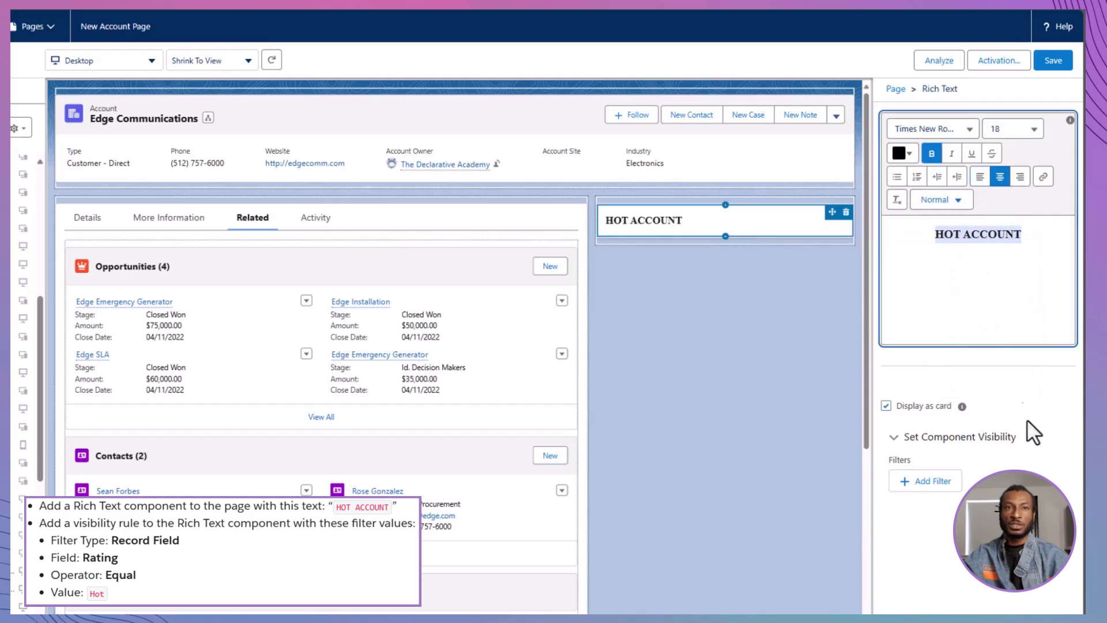
left_click(1015, 393)
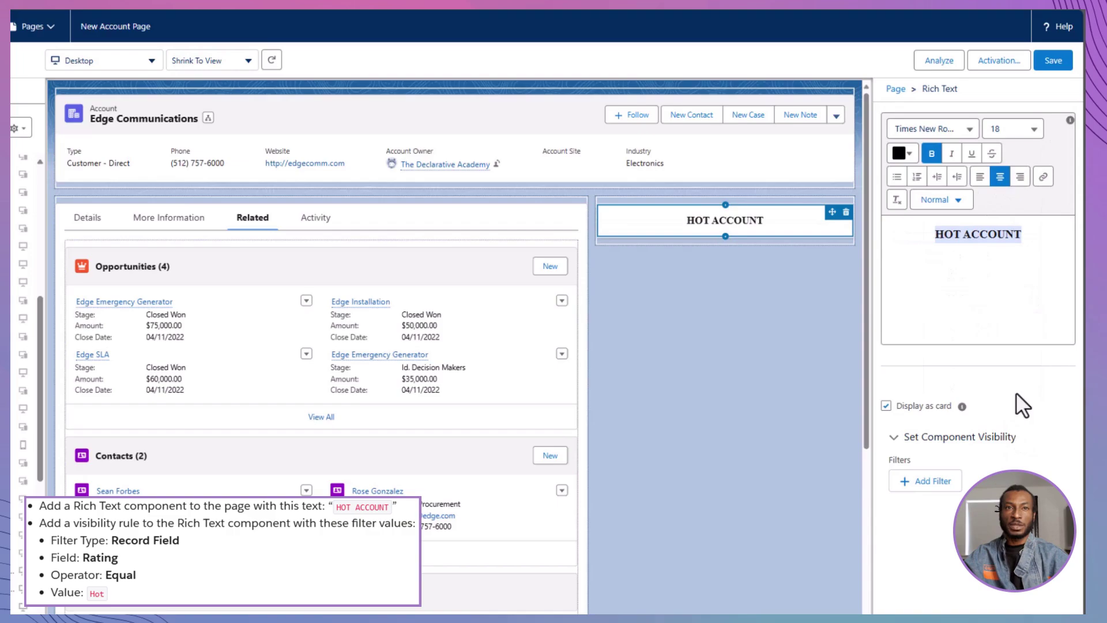
Step: Give the HOT ACCOUNT component a Prospect Rating Equal Hot visibility filter and save the New Account Page
left_click(917, 482)
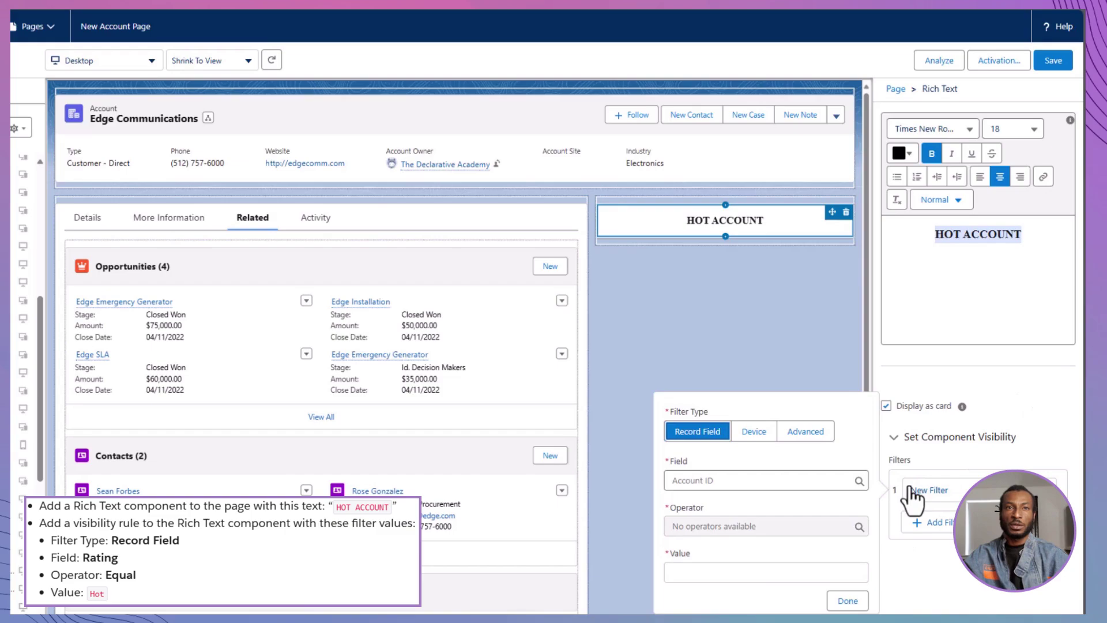
left_click(859, 480)
type("RATIN")
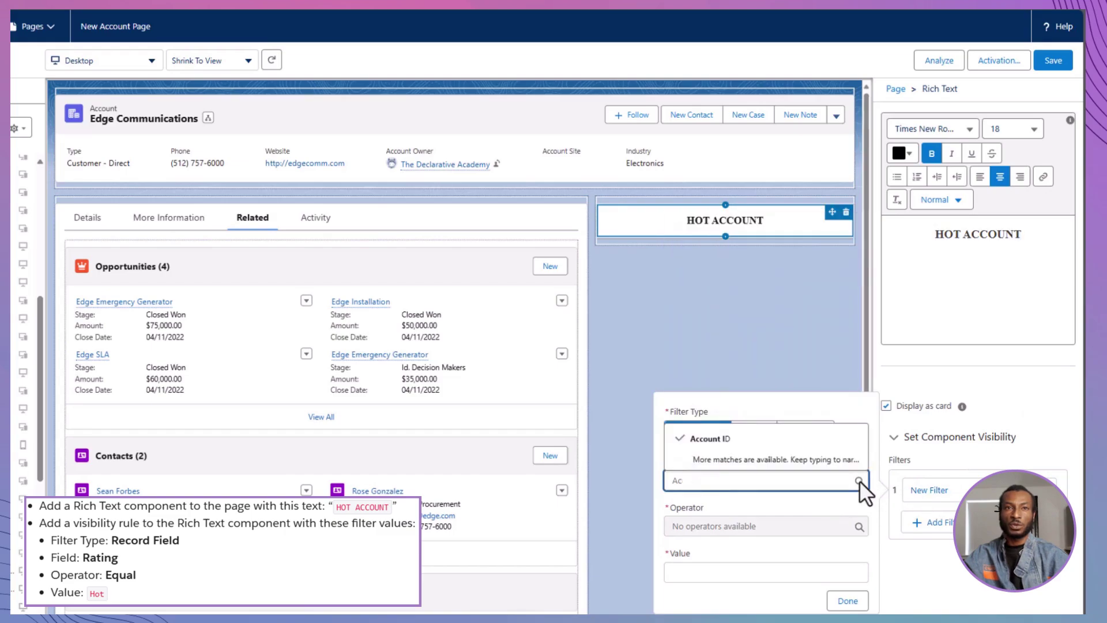
left_click(723, 457)
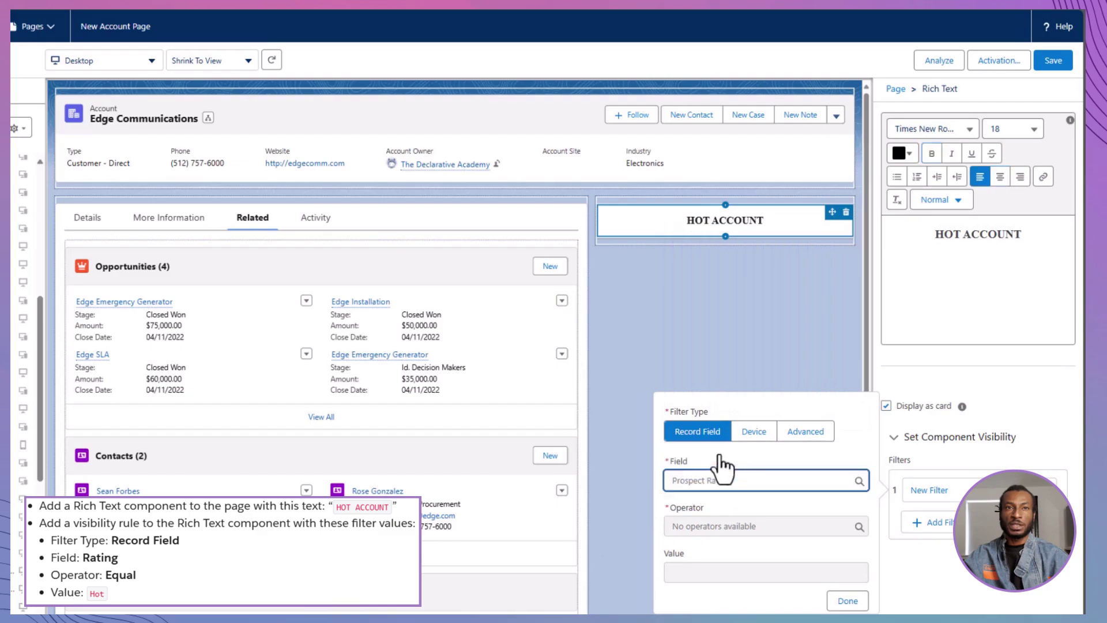
left_click(745, 526)
left_click(741, 554)
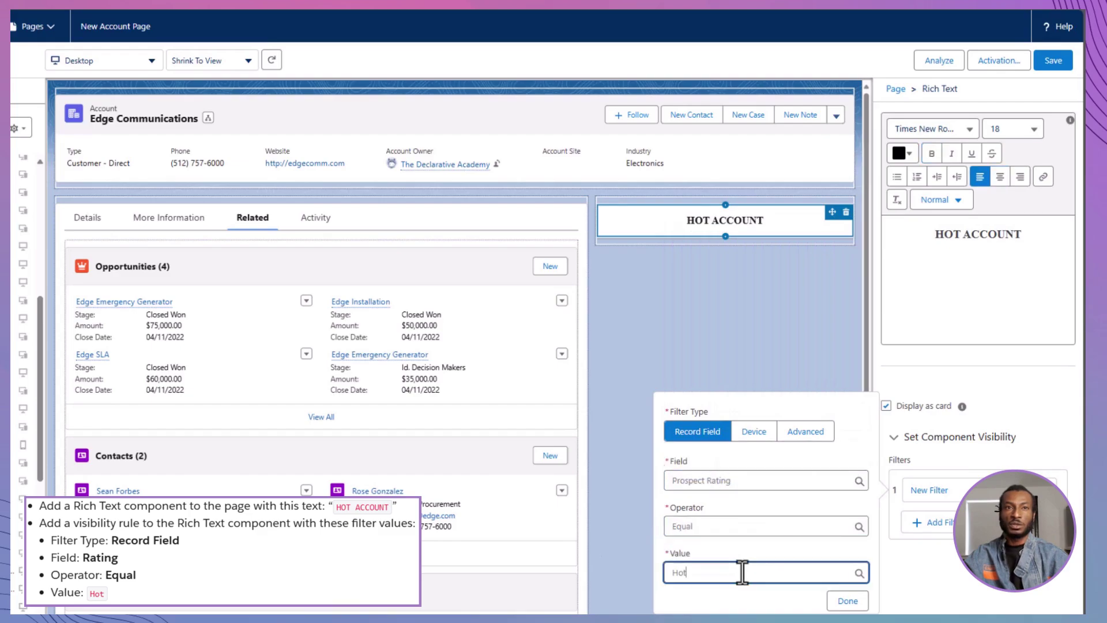
left_click(742, 572)
left_click(701, 480)
left_click(846, 601)
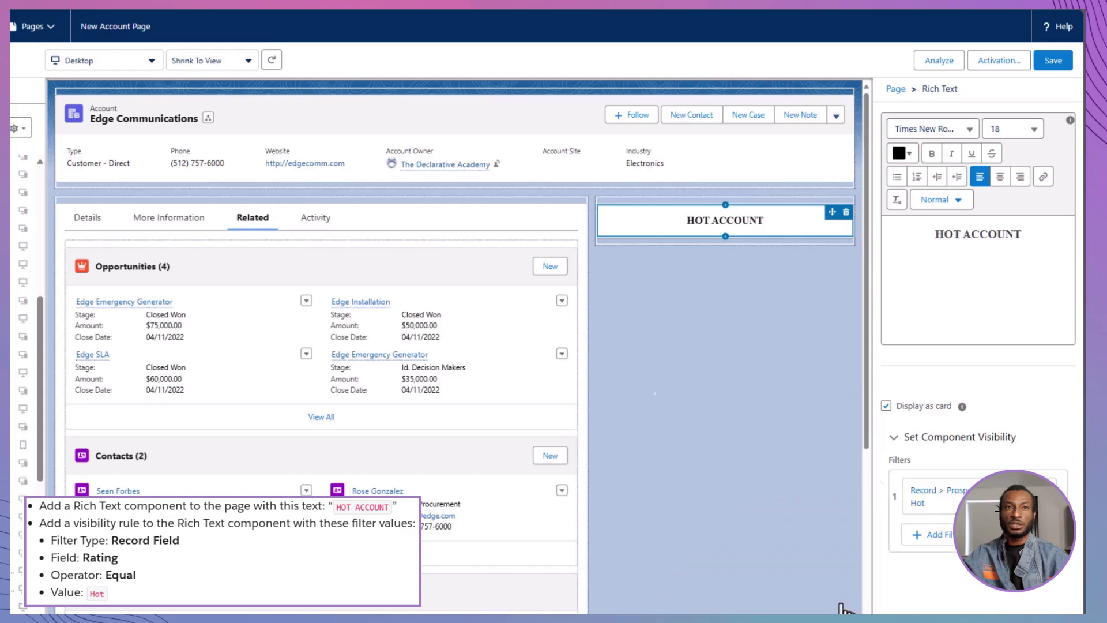
left_click(1055, 62)
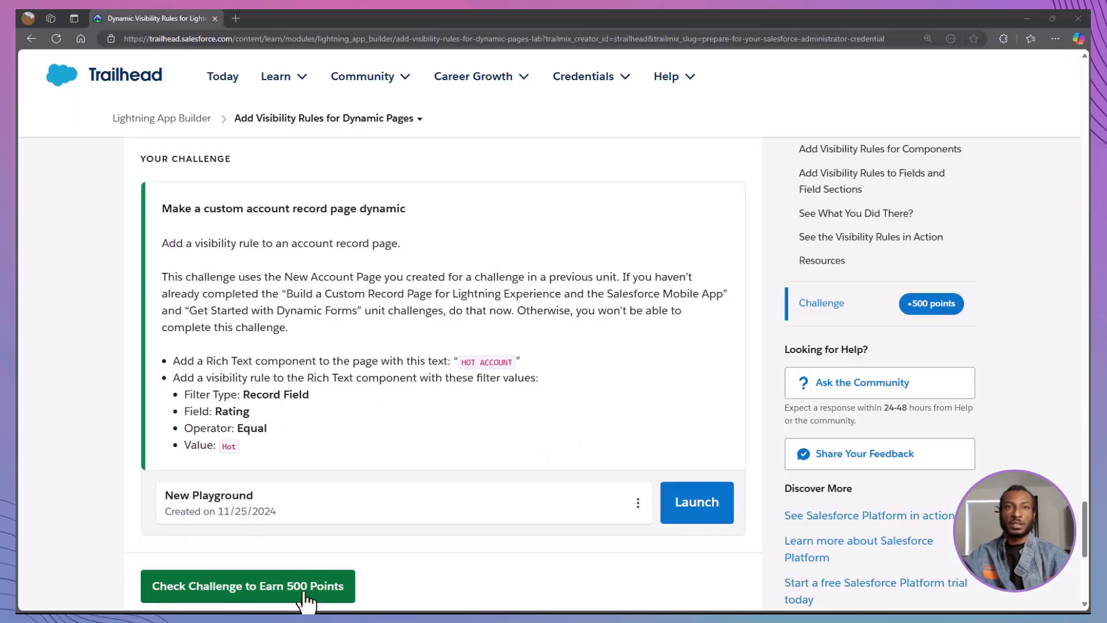
Step: Run Trailhead's 500-point challenge check on the dynamic account record page
left_click(304, 594)
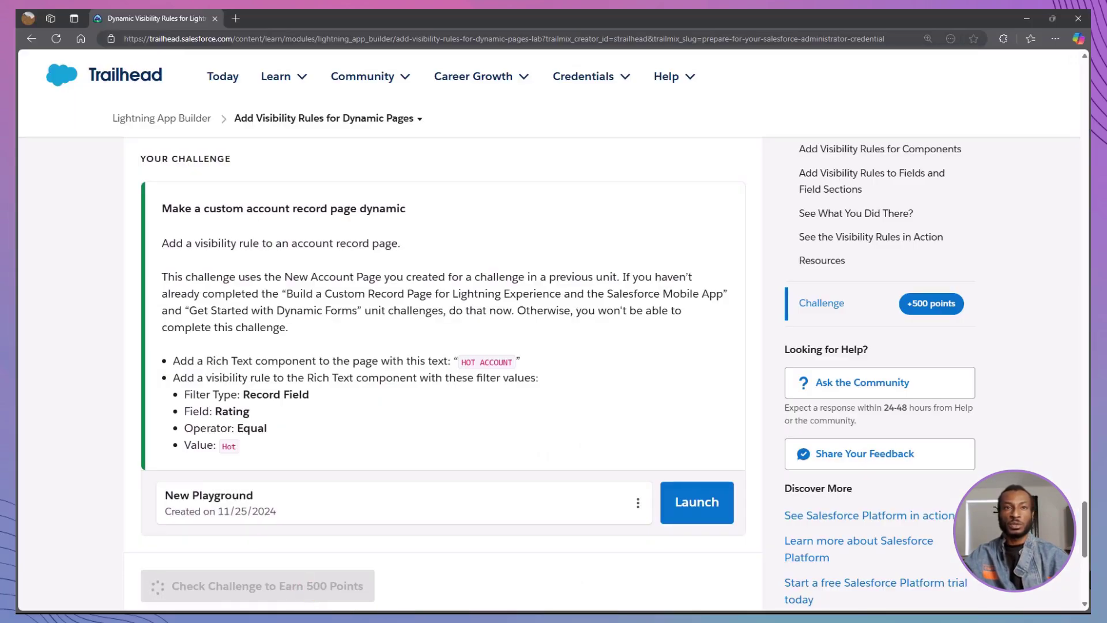